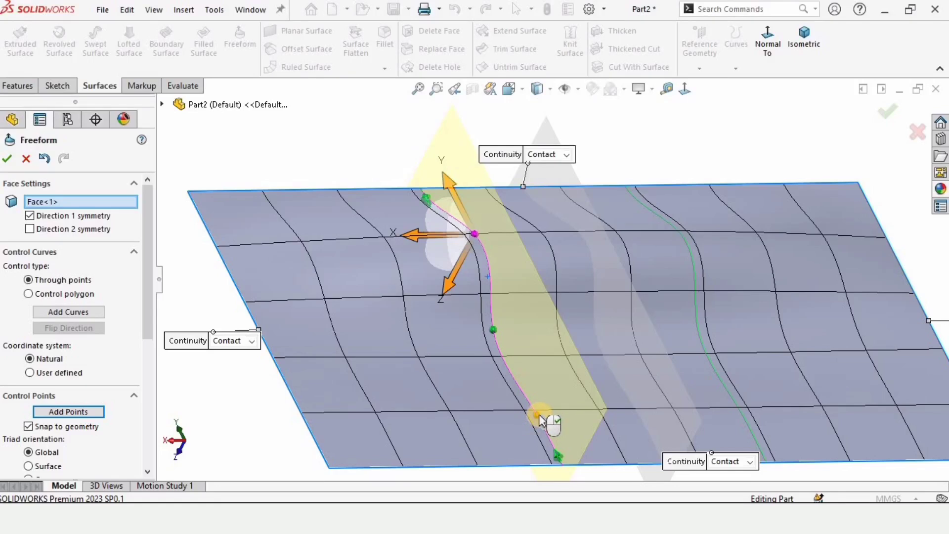
Step: Pull the control points and end handle of the selected control curve to deepen the wave in the freeform surface
left_click_drag(538, 418, 469, 327)
middle_click_drag(445, 239, 423, 222)
left_click_drag(422, 217, 393, 246)
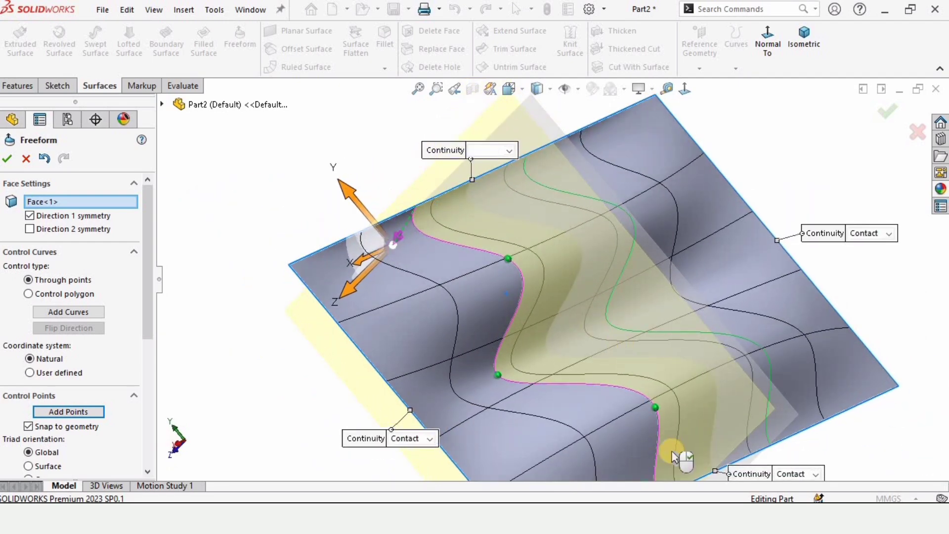
scroll(612, 400, "up", 5)
scroll(582, 348, "down", 2)
left_click_drag(575, 333, 554, 360)
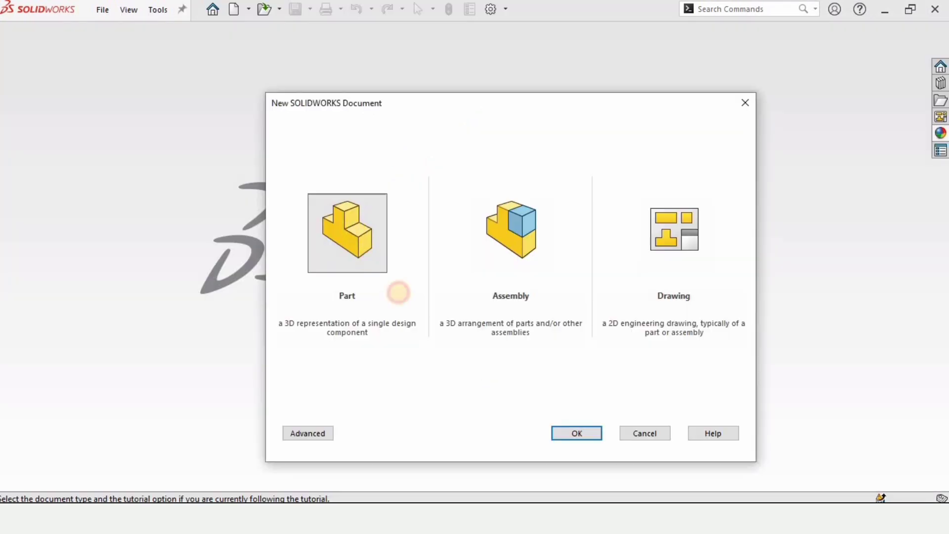
Step: Create a new part document and apply the Plain White scene as its background
left_click(576, 432)
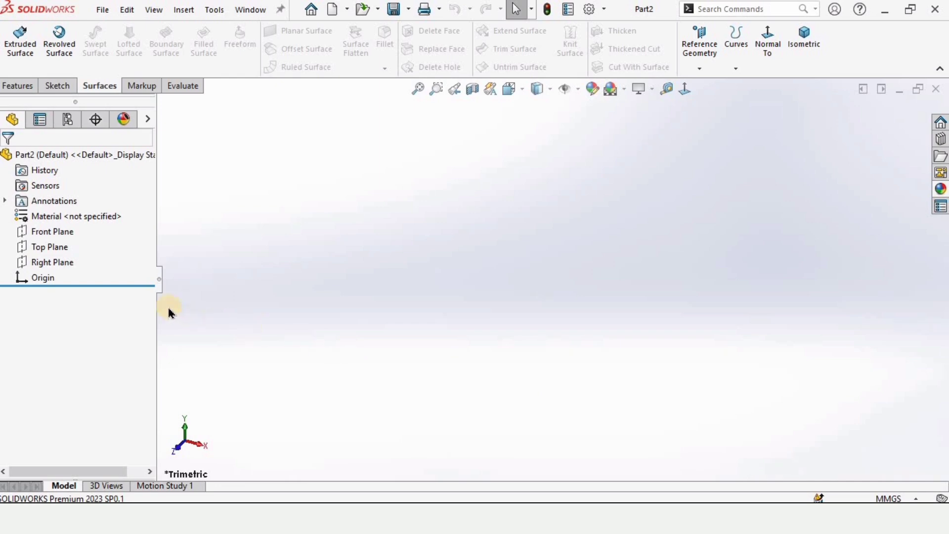
left_click(624, 89)
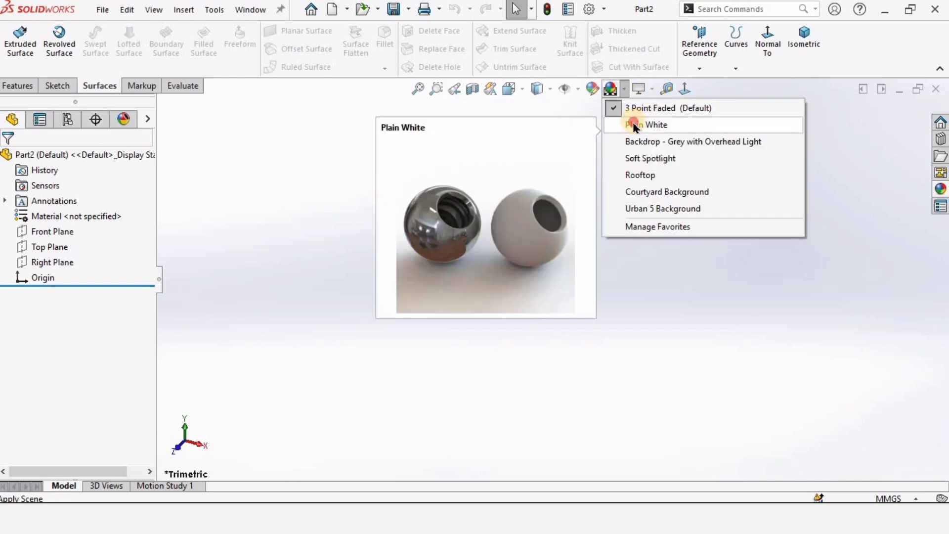
left_click(636, 123)
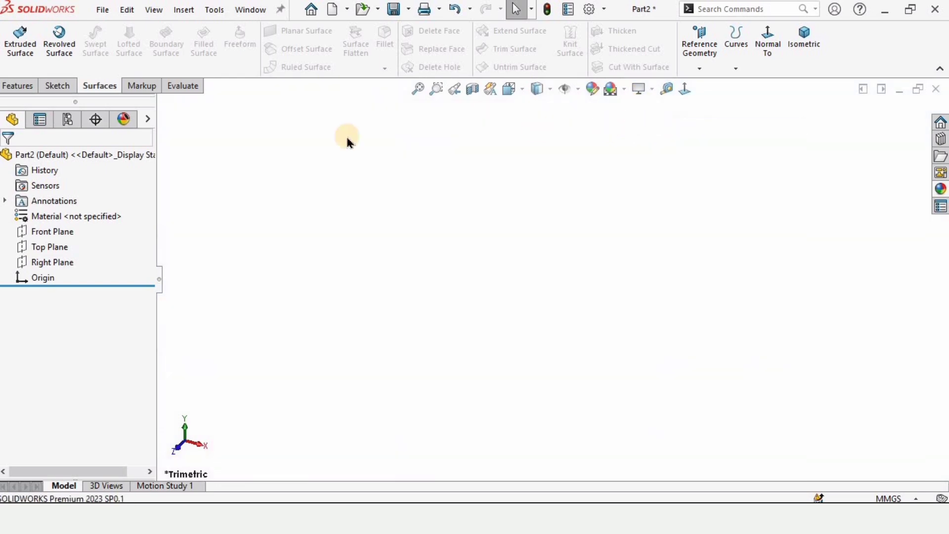
Step: Sketch a midpoint line about 202 mm long on the Top Plane, centred on the origin
left_click(49, 249)
left_click(60, 228)
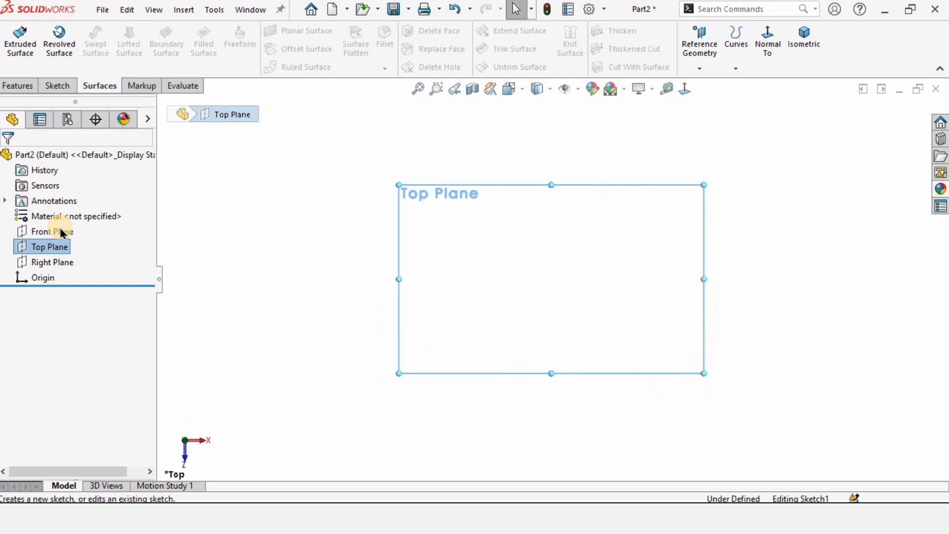
left_click(88, 31)
left_click(101, 31)
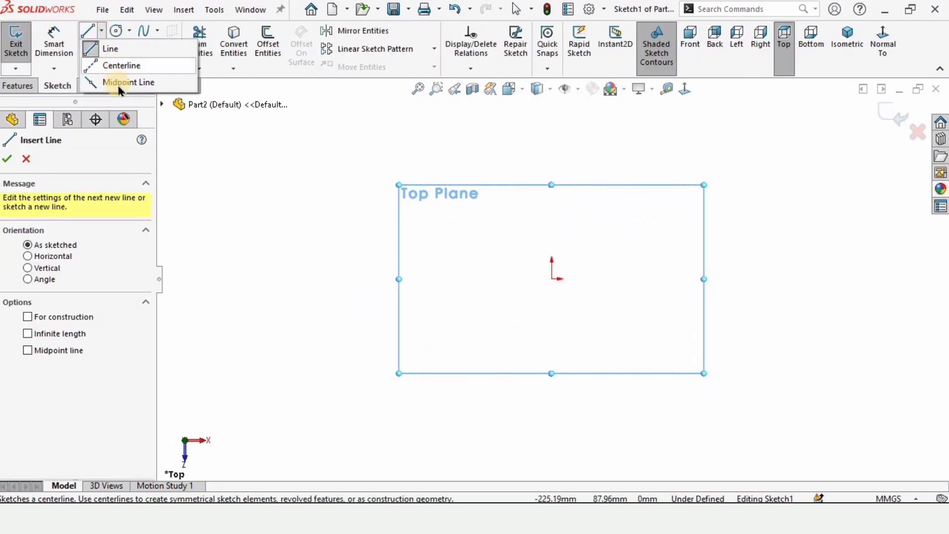
left_click(120, 83)
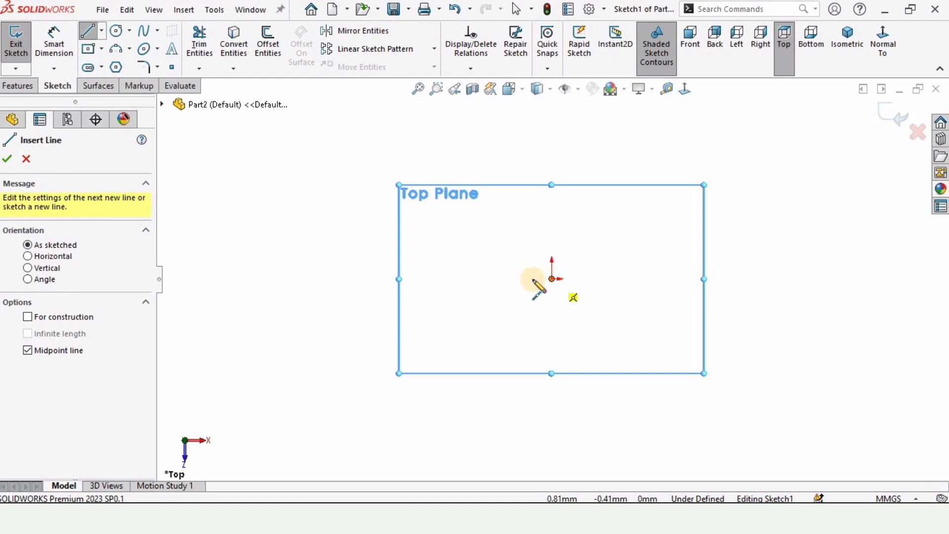
left_click(551, 278)
left_click(379, 253)
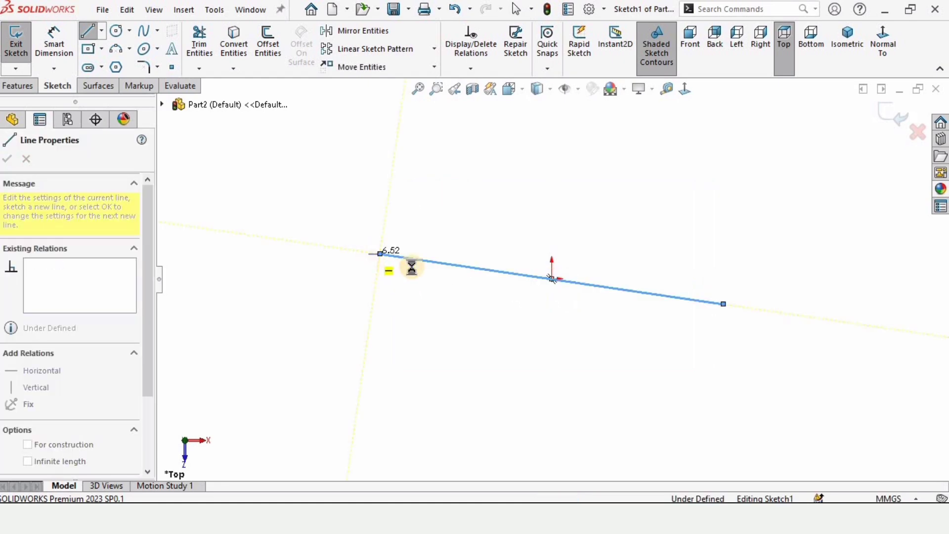
key("Escape")
Step: Add a Horizontal relation to the sketched midpoint line
left_click(381, 255)
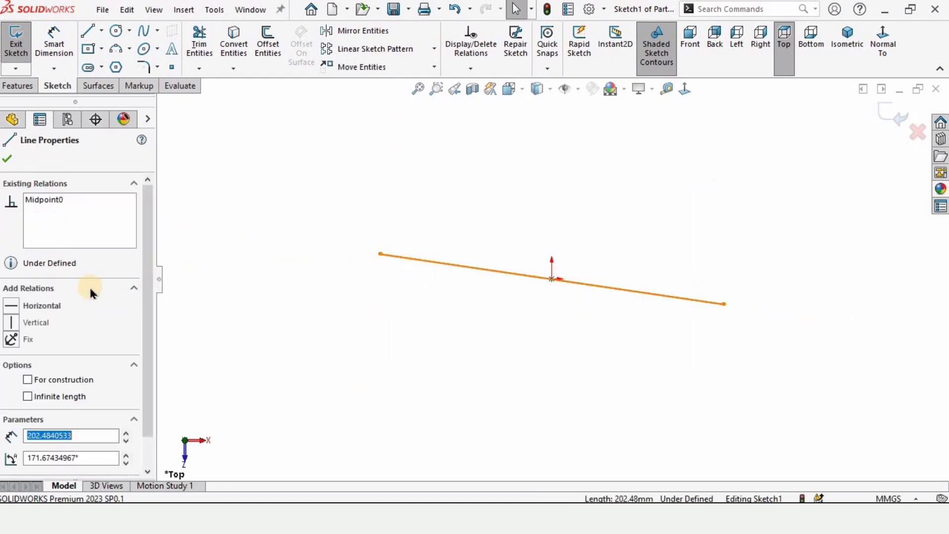
left_click(38, 307)
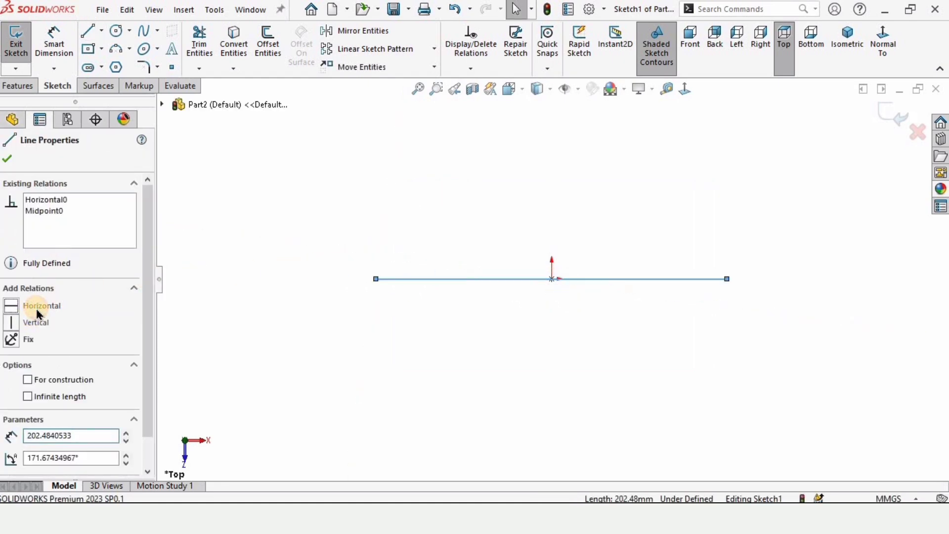
left_click(10, 160)
Step: Hide the Surfaces command set and show it again
right_click(65, 92)
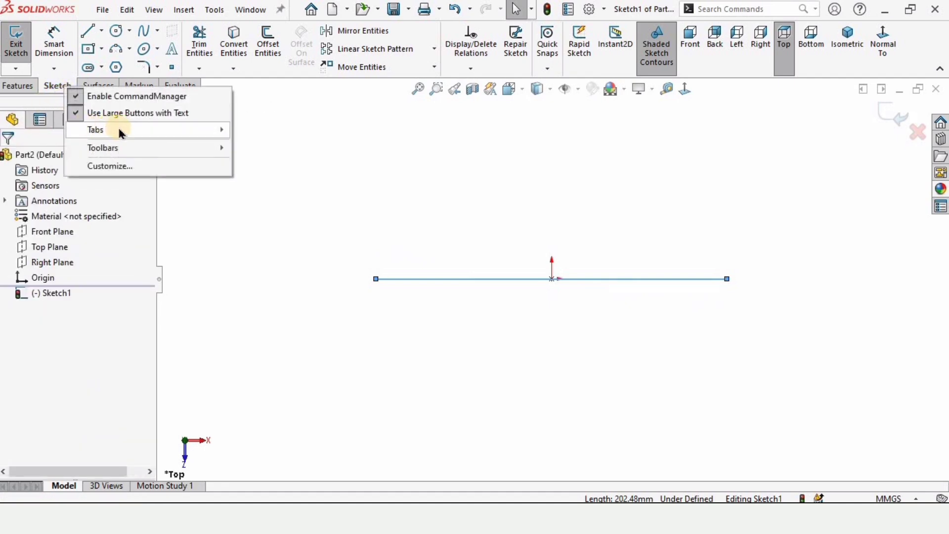
mouse_move(123, 129)
left_click(270, 180)
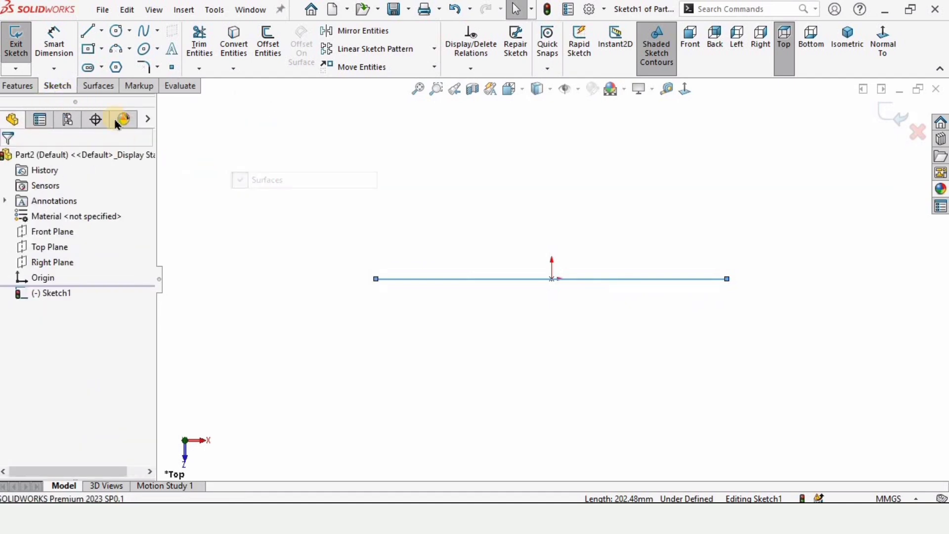
right_click(56, 87)
mouse_move(165, 128)
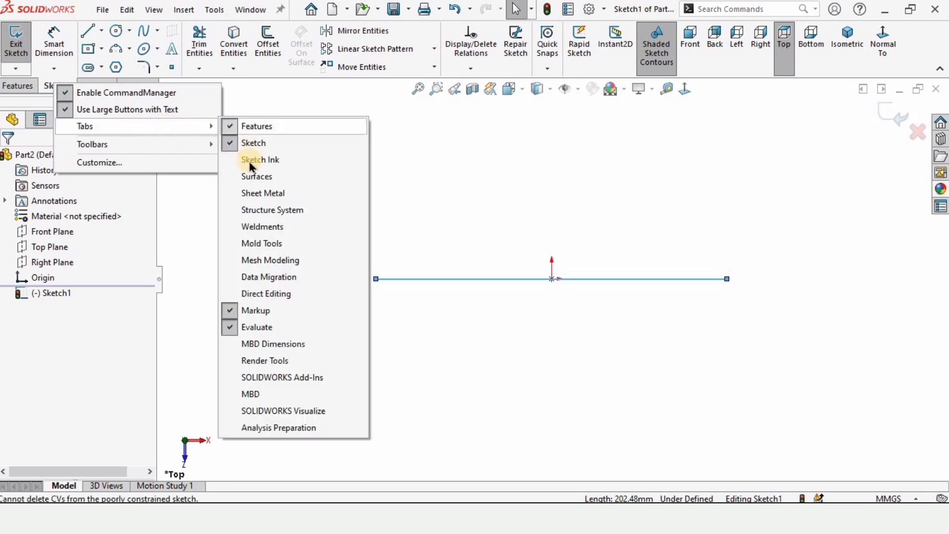
left_click(266, 179)
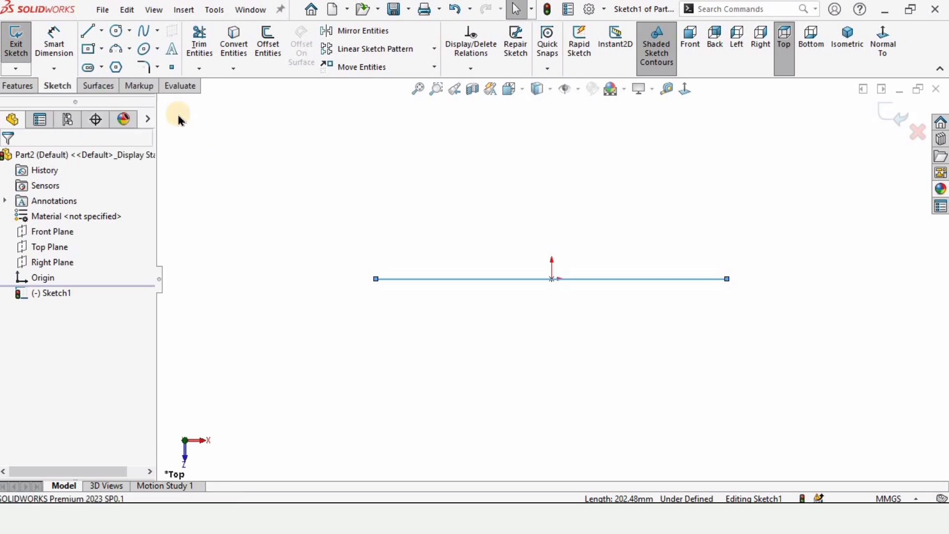
Step: Extrude the sketched line as a surface with a Mid Plane end condition and a depth of 100 mm
left_click(101, 87)
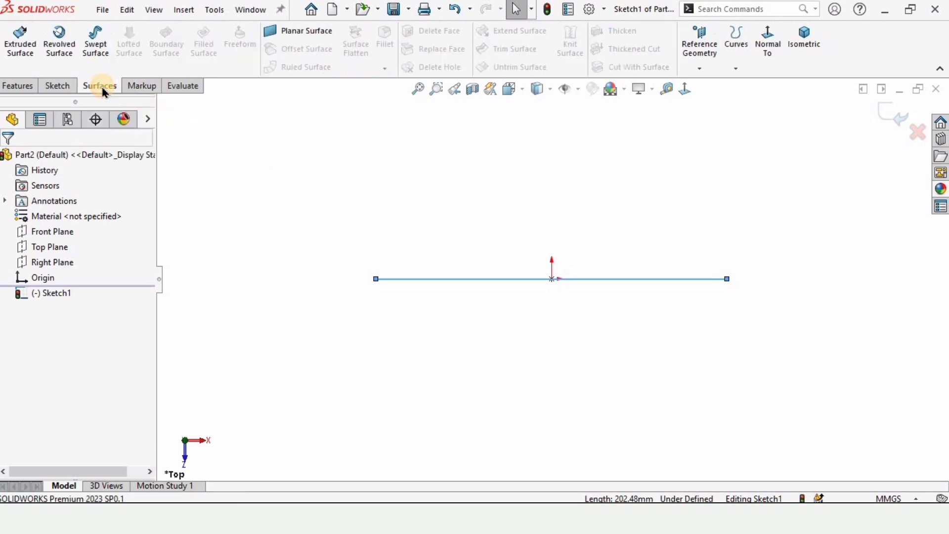
left_click(19, 50)
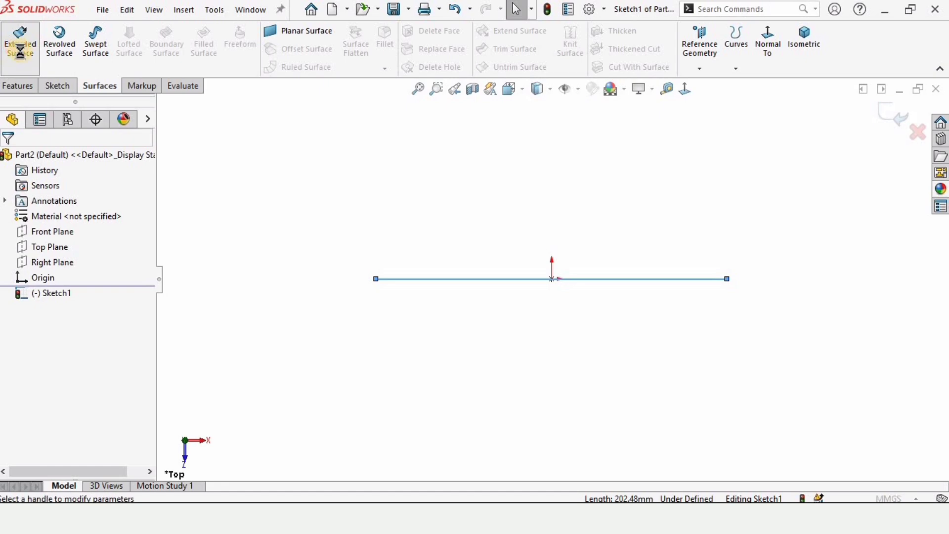
middle_click_drag(449, 267, 517, 306)
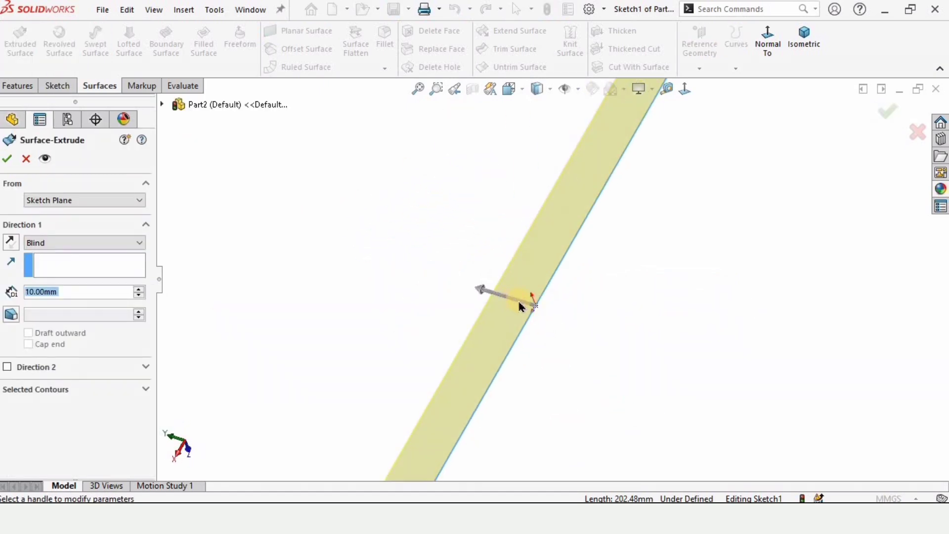
left_click(87, 243)
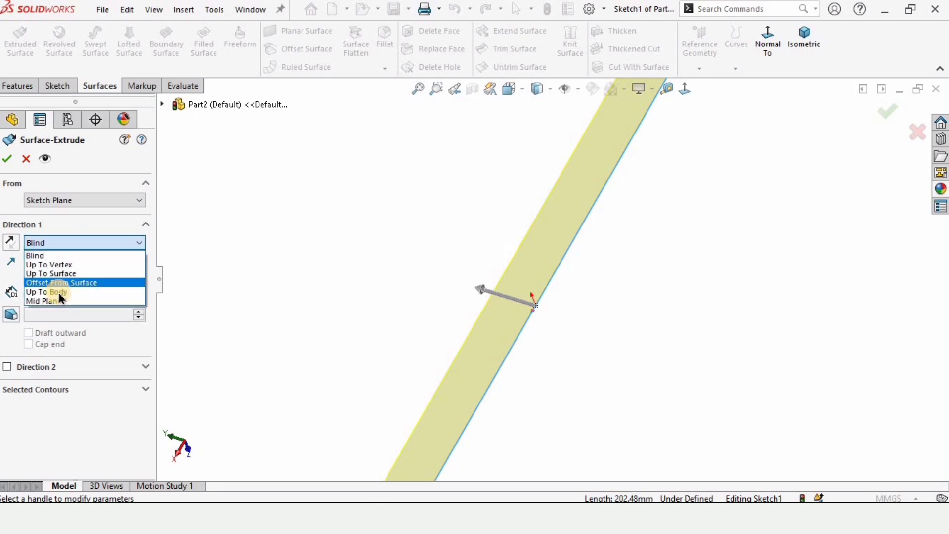
left_click(49, 299)
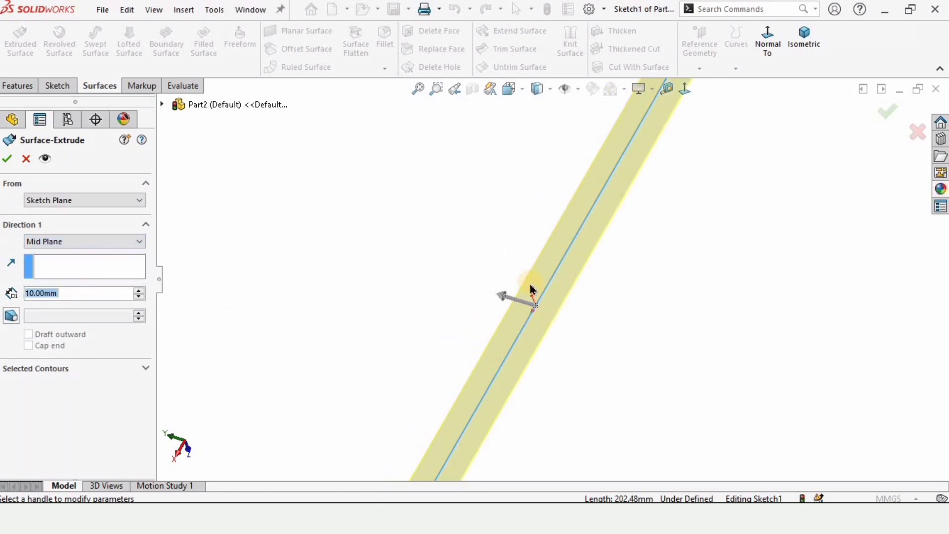
left_click(139, 289)
type("100")
key("Return")
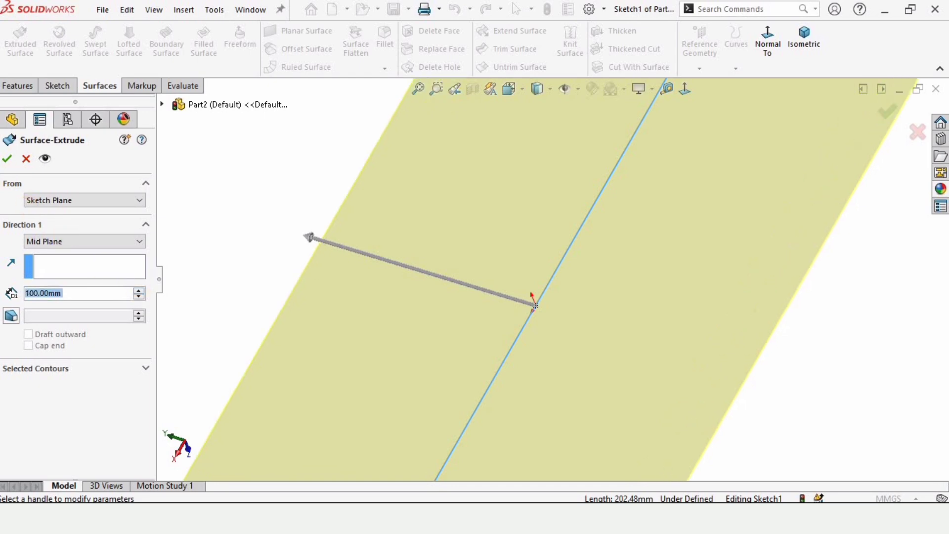
left_click(5, 161)
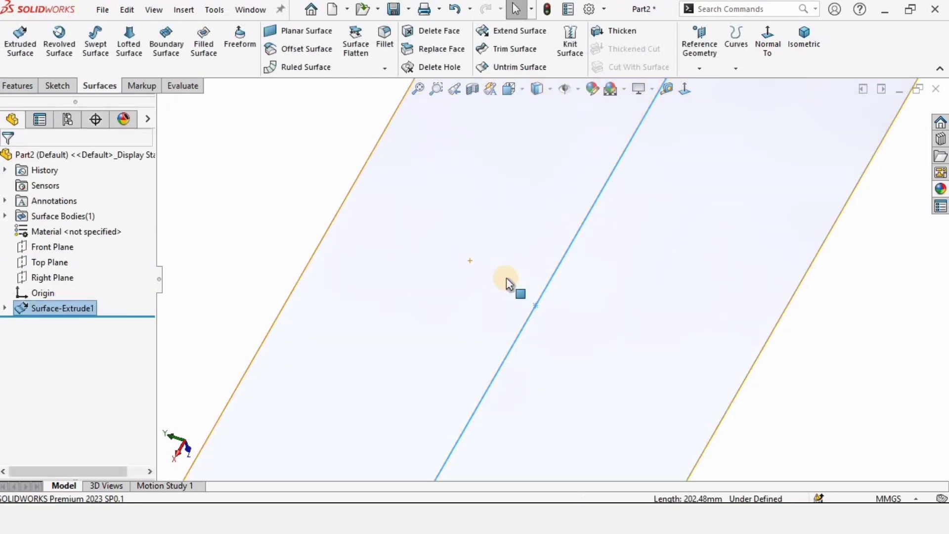
Step: Start a Freeform on the extruded surface face and set the continuity of its far long edge to Moveable
mouse_move(494, 275)
middle_mouse_down()
mouse_move(534, 276)
mouse_move(477, 210)
mouse_move(531, 266)
mouse_move(464, 218)
mouse_move(464, 276)
middle_mouse_up()
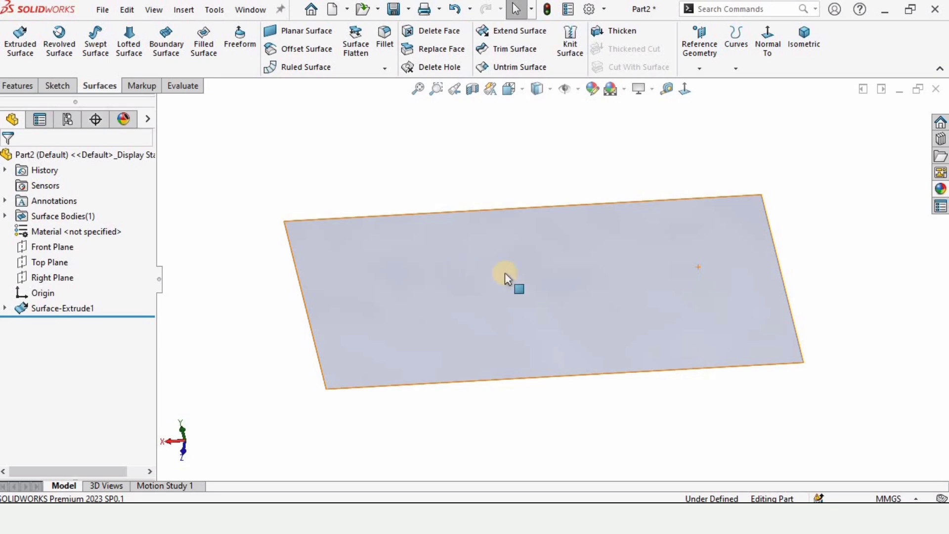
left_click(240, 44)
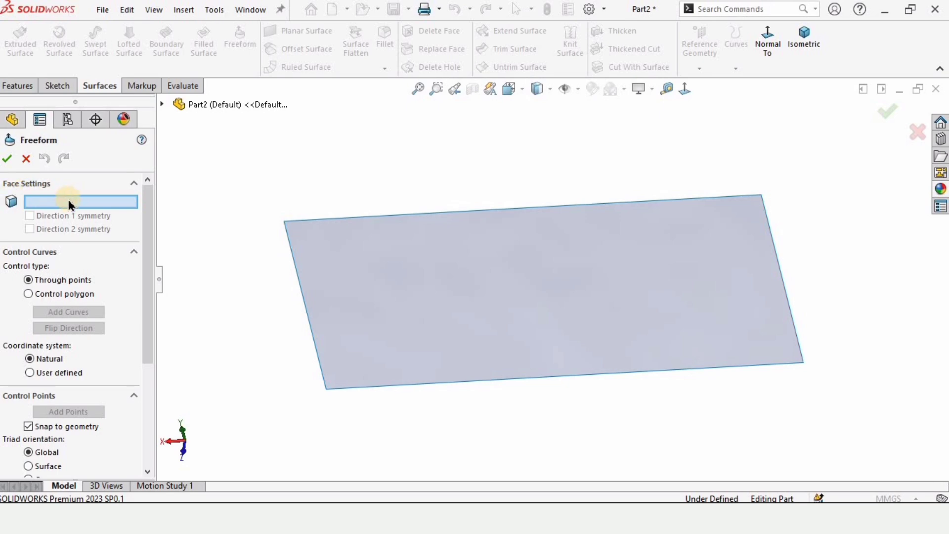
scroll(473, 275, "down", 2)
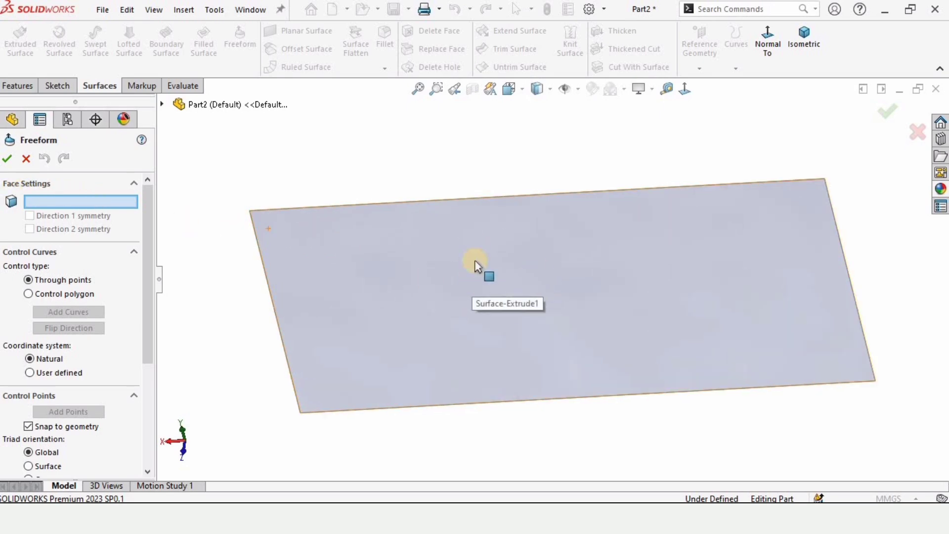
left_click(535, 290)
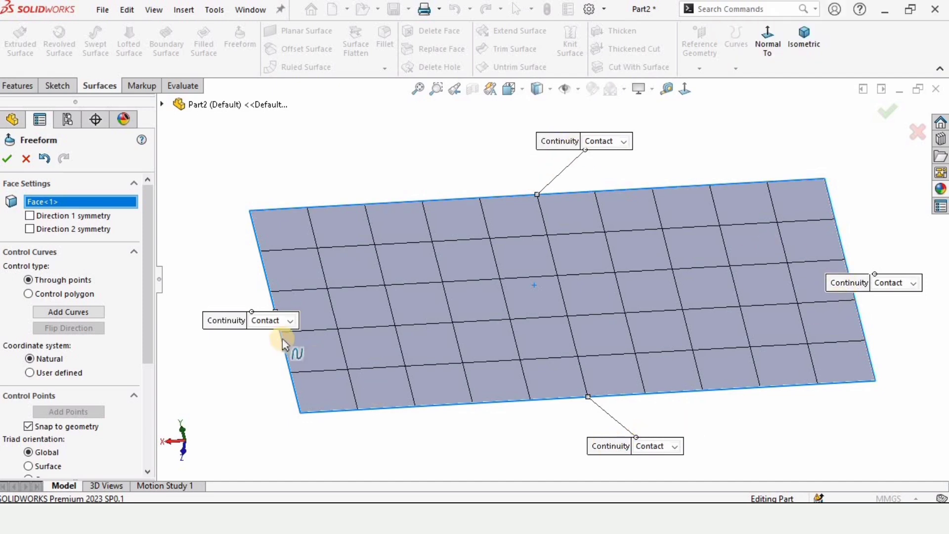
left_click(623, 142)
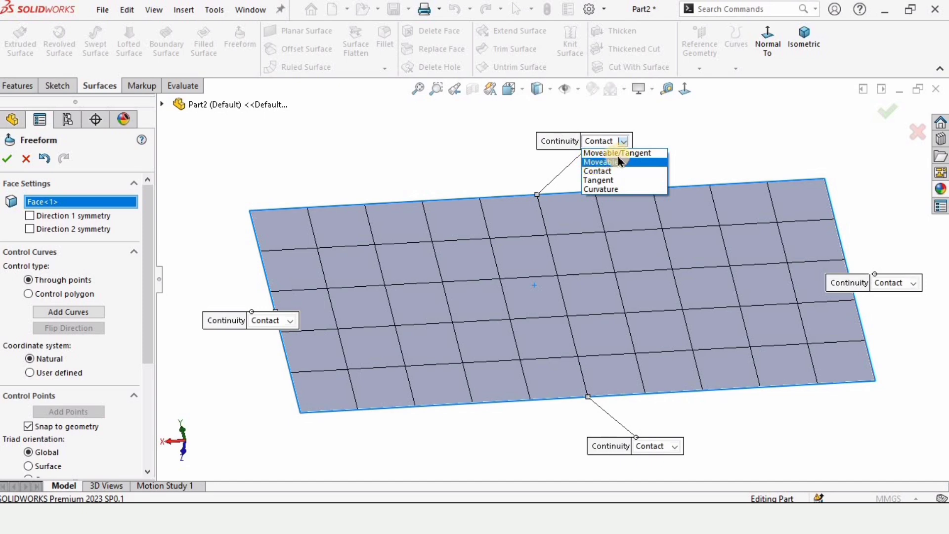
left_click(600, 163)
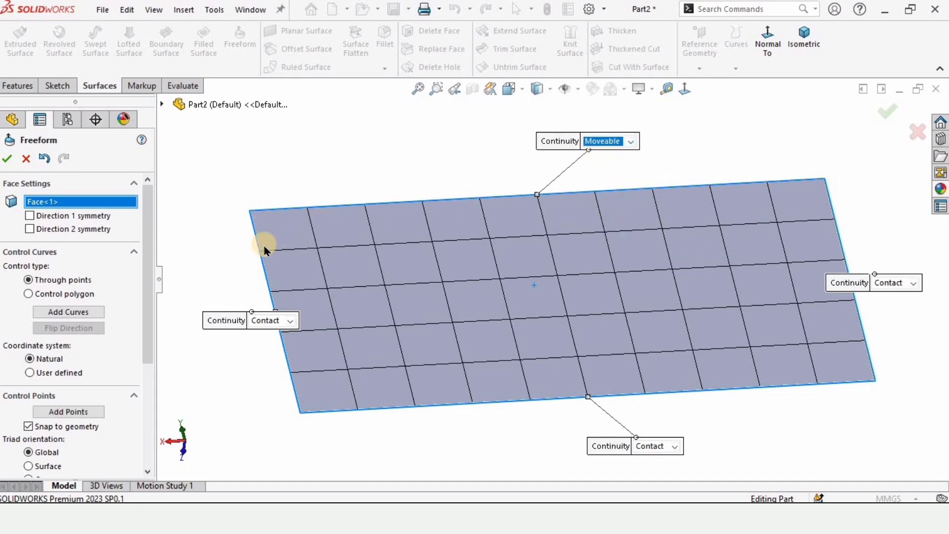
Step: Bend the moveable edge into a wave by pulling one tangent handle up and the other down to about X -6.45 mm, Z 17.89 mm
left_click(394, 202)
scroll(536, 226, "down", 2)
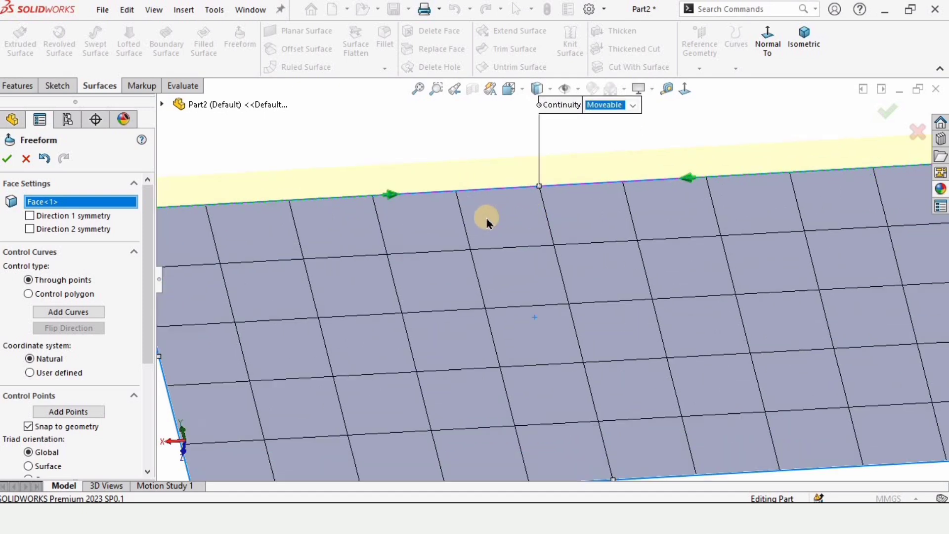
scroll(487, 223, "up", 2)
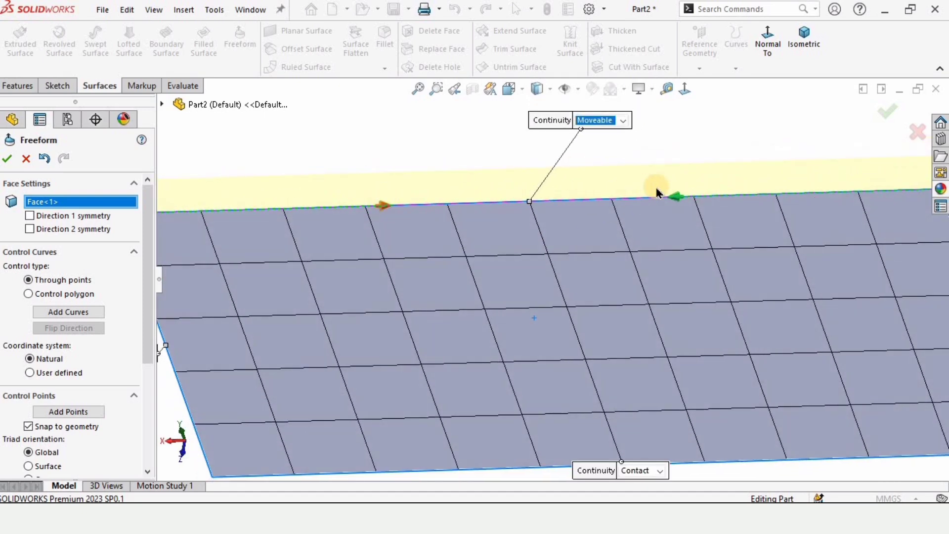
left_click(389, 192)
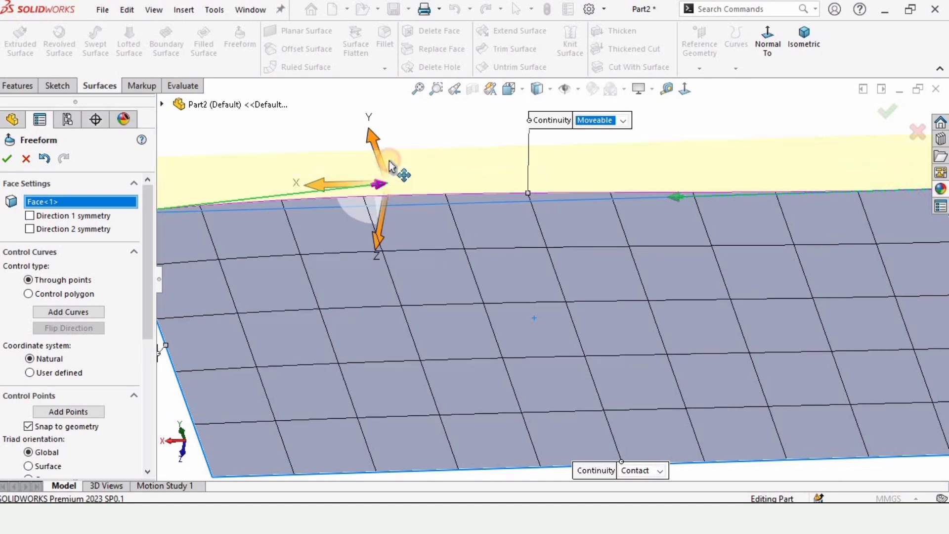
left_click(681, 200)
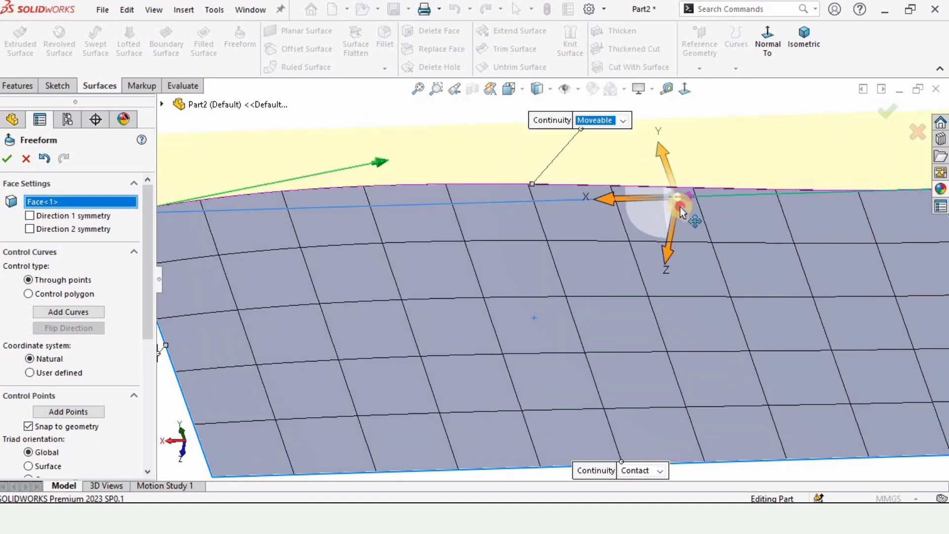
left_click_drag(681, 202, 683, 262)
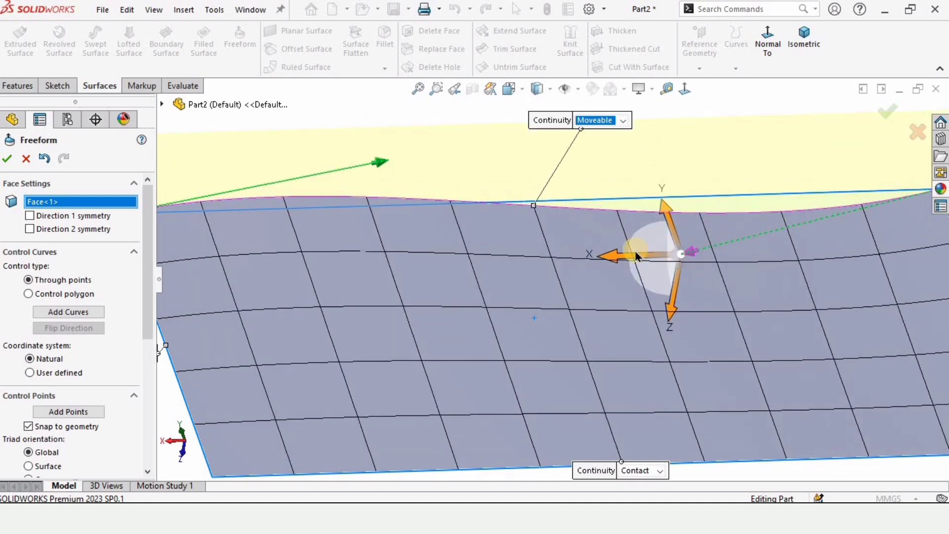
left_click_drag(147, 299, 145, 421)
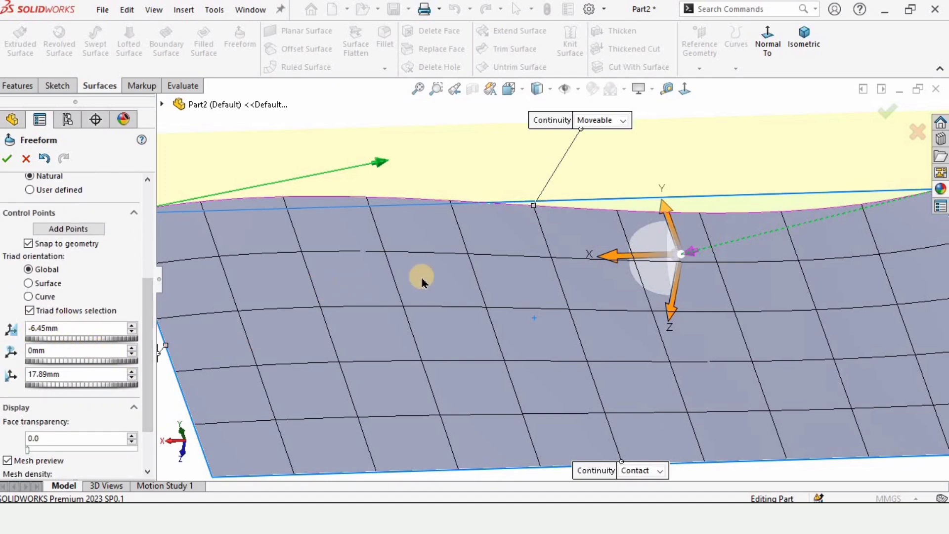
key("f")
scroll(136, 240, "up", 1)
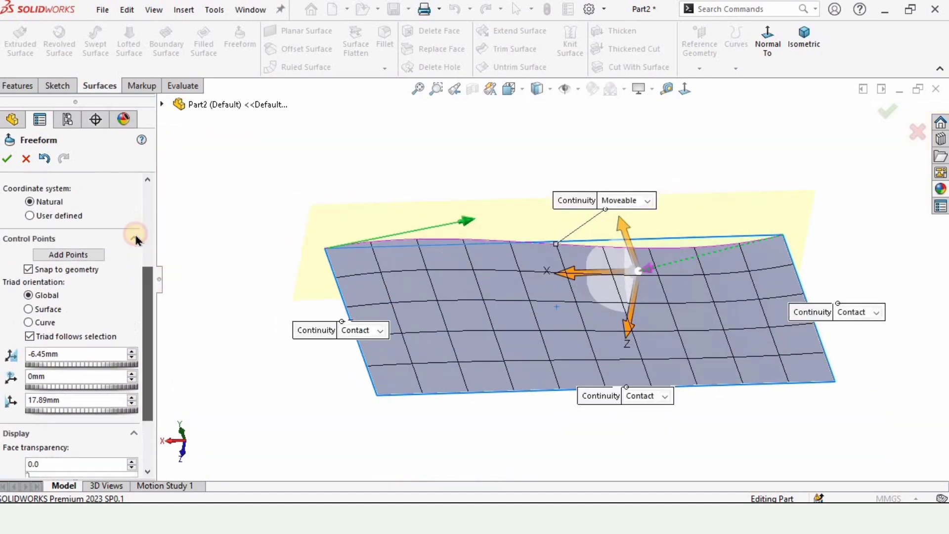
Step: Accept the Freeform feature and inspect the surface's wavy long edge
scroll(136, 239, "up", 6)
left_click(7, 158)
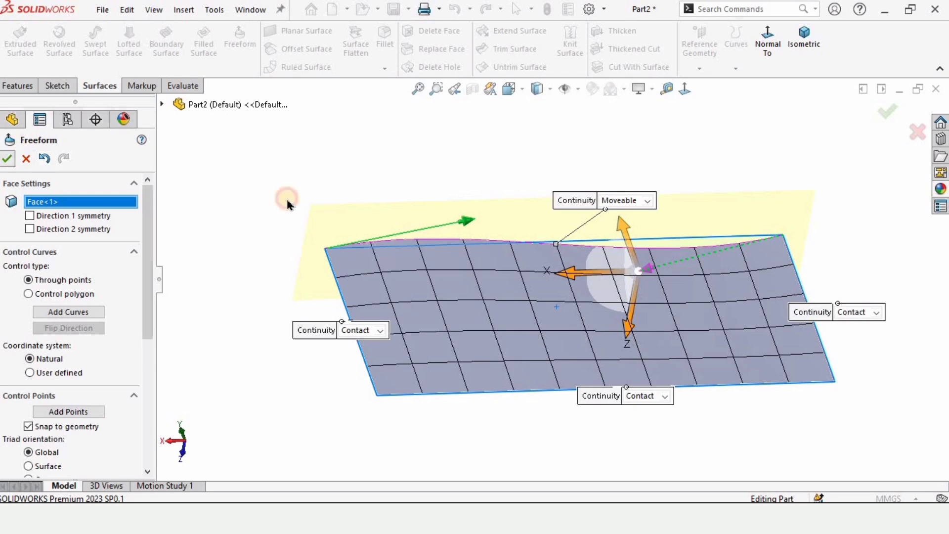
middle_click_drag(498, 256, 605, 331)
scroll(605, 331, "down", 3)
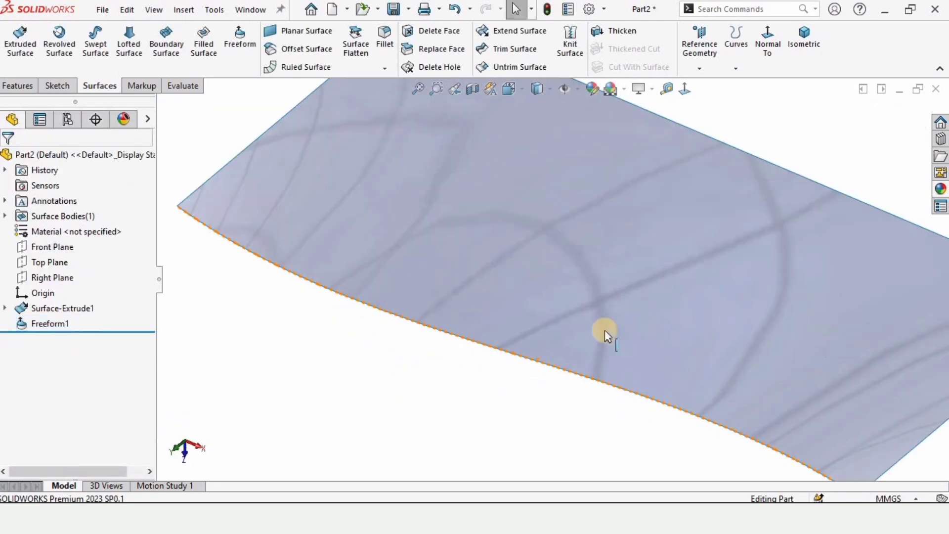
scroll(729, 264, "up", 3)
middle_click_drag(604, 287, 136, 327)
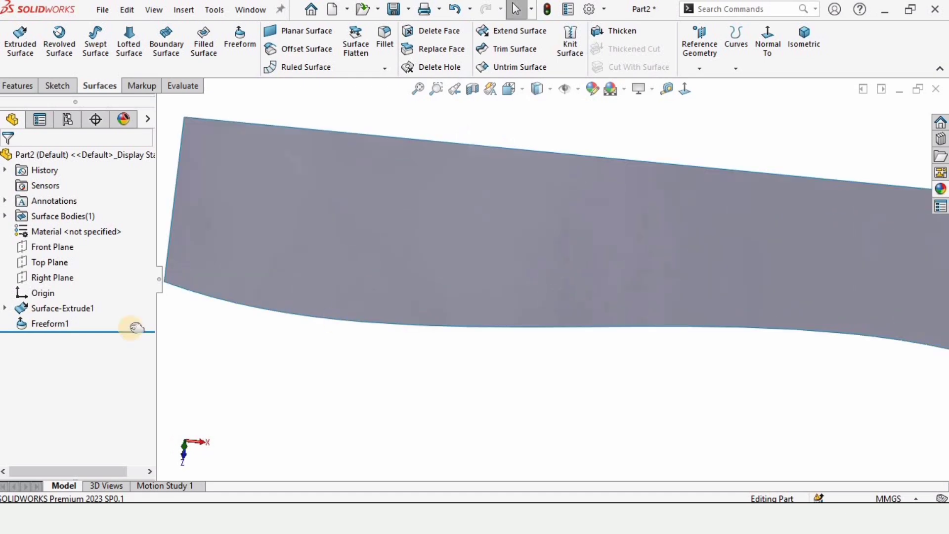
Step: Edit the finished Freeform, set the continuity of the short edge at the negative X end to Tangent, and accept
left_click(37, 326)
left_click(40, 277)
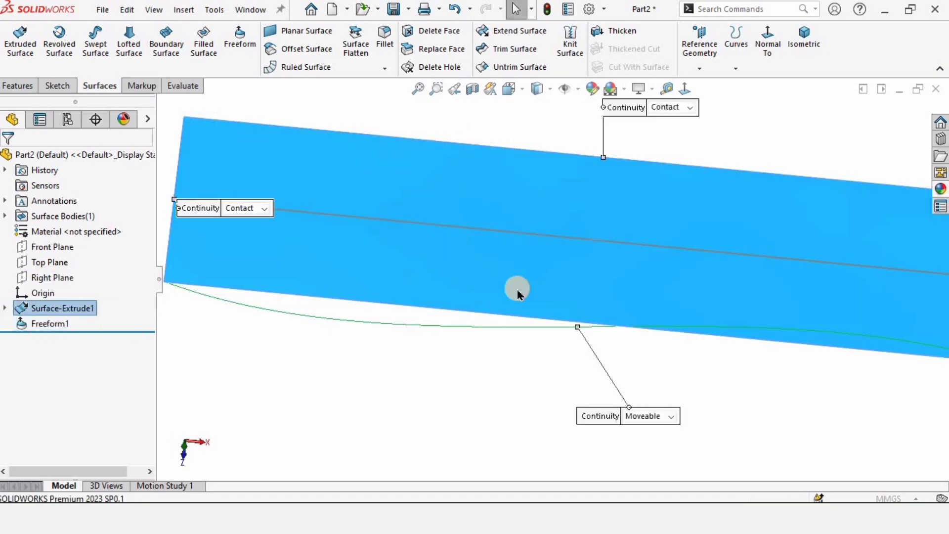
scroll(602, 227, "up", 3)
scroll(618, 250, "down", 1)
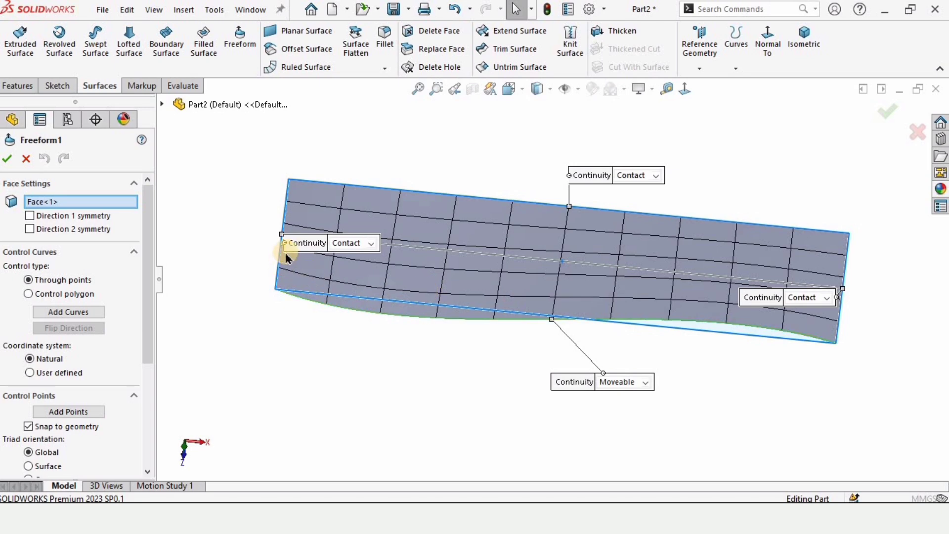
scroll(284, 254, "down", 3)
scroll(891, 283, "up", 2)
scroll(891, 284, "down", 2)
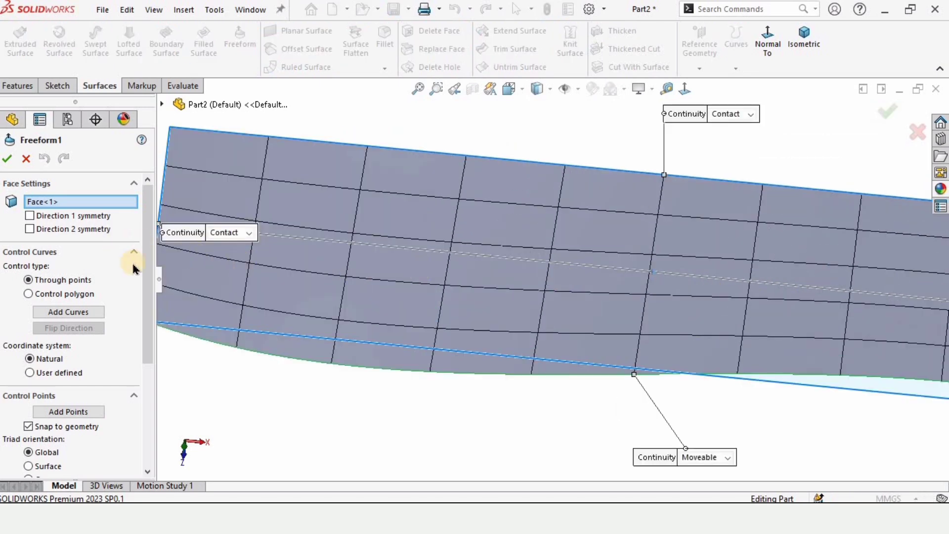
scroll(222, 256, "up", 2)
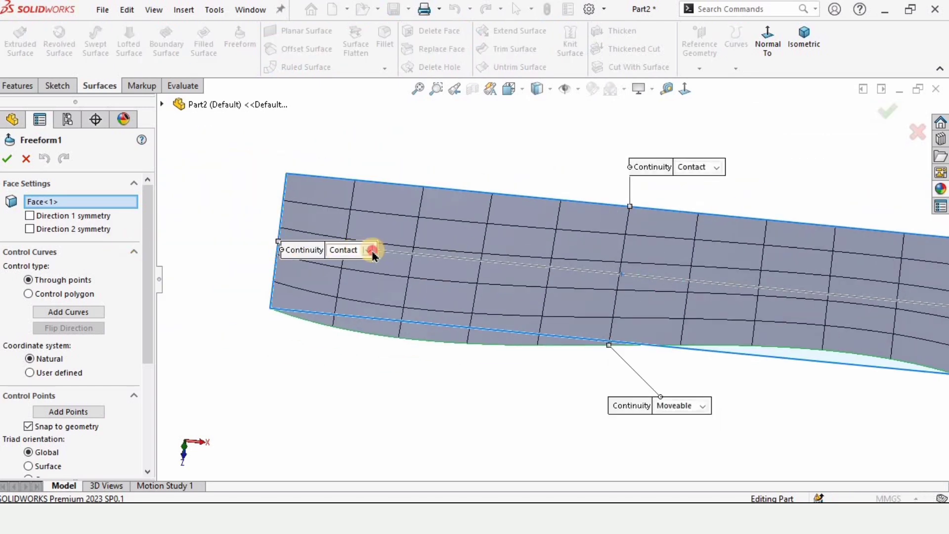
left_click(369, 251)
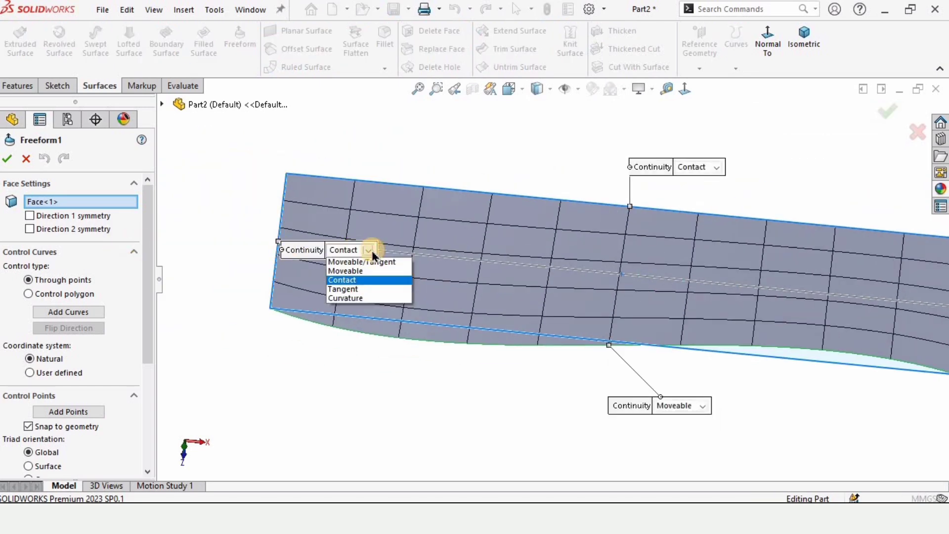
left_click(348, 290)
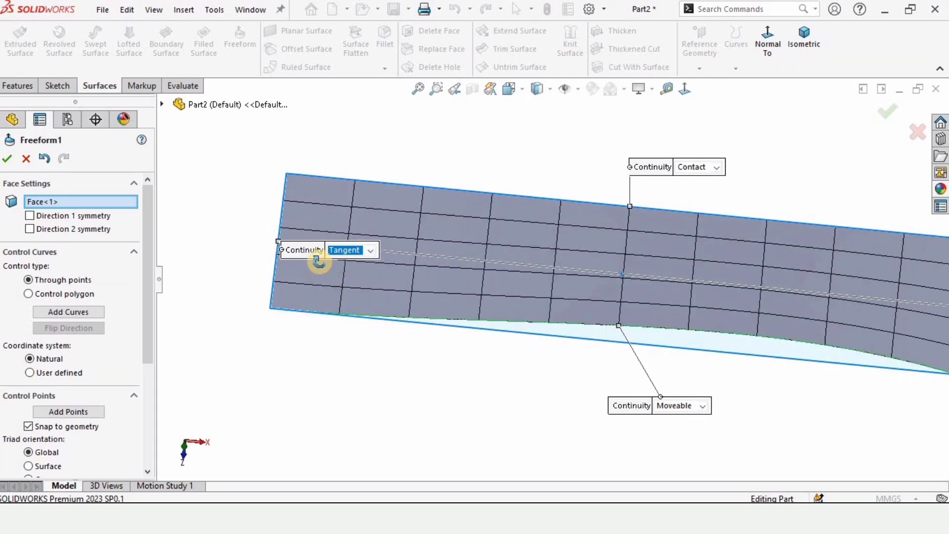
middle_click_drag(319, 261, 306, 288)
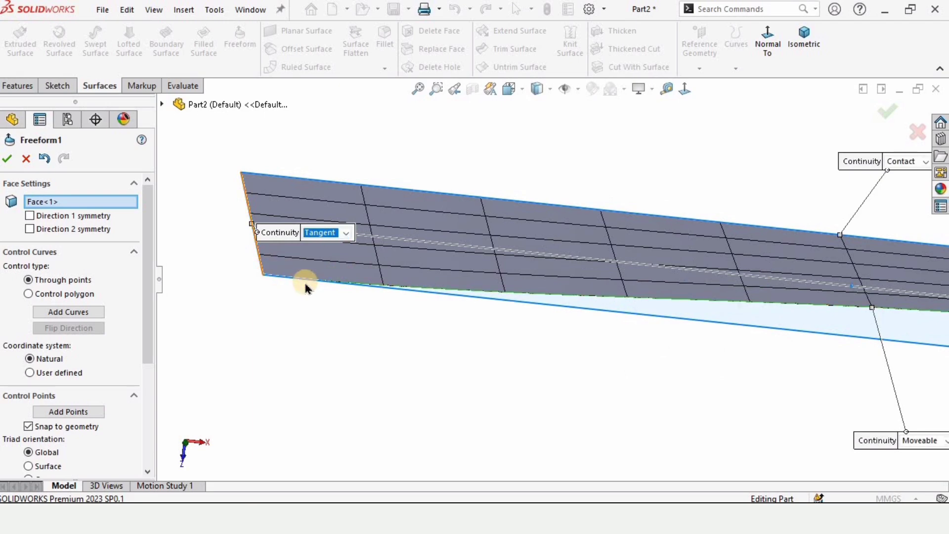
left_click(44, 158)
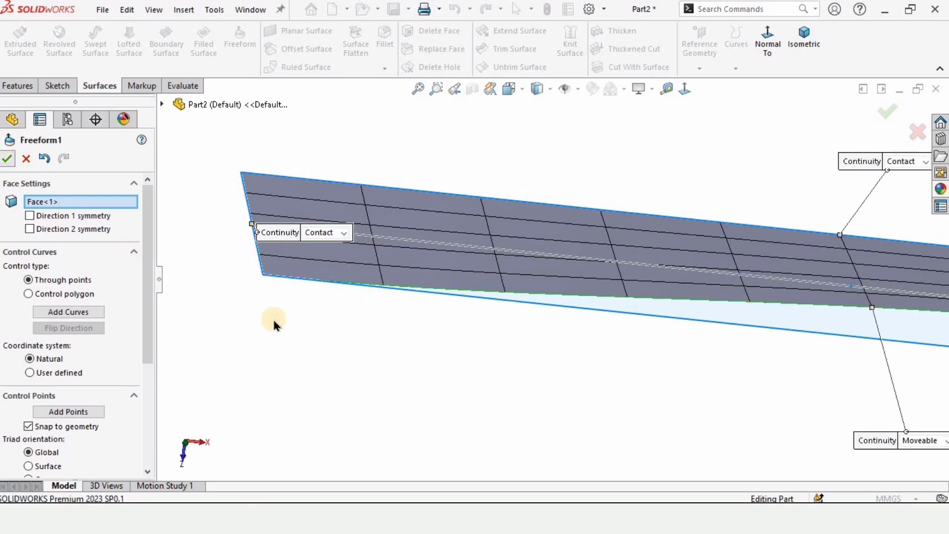
key("Return")
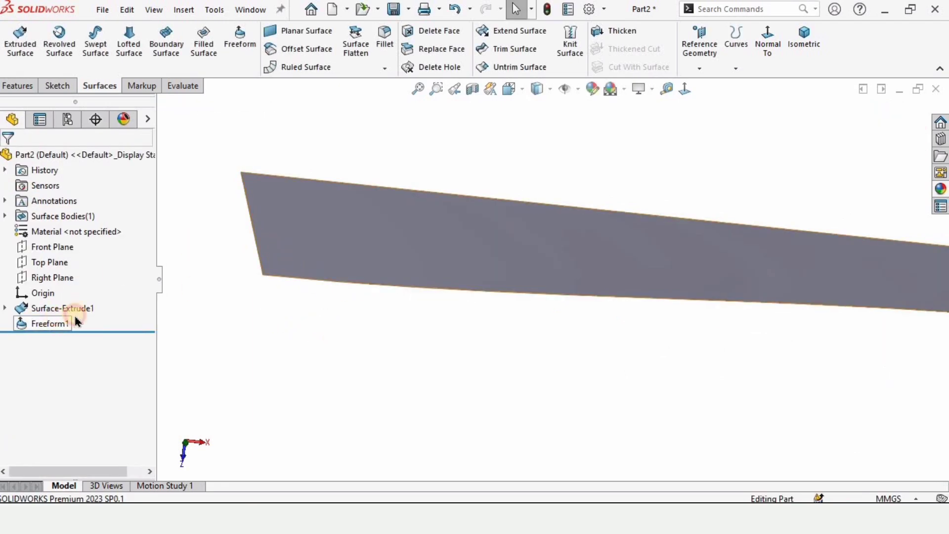
Step: Reopen the Freeform for editing, set the continuity of the long edge opposite the wavy one to Moveable, and select that edge
left_click(77, 322)
left_click(70, 277)
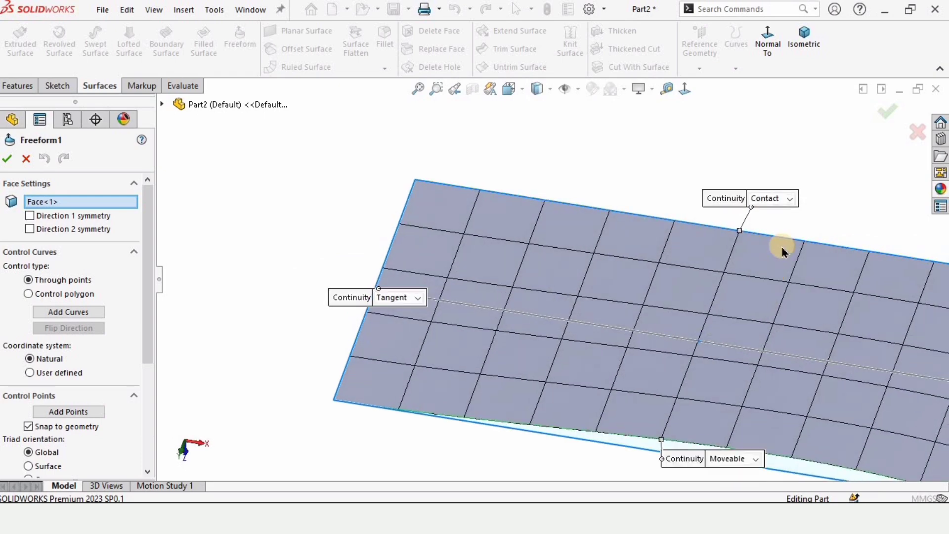
scroll(771, 247, "down", 3)
left_click(729, 178)
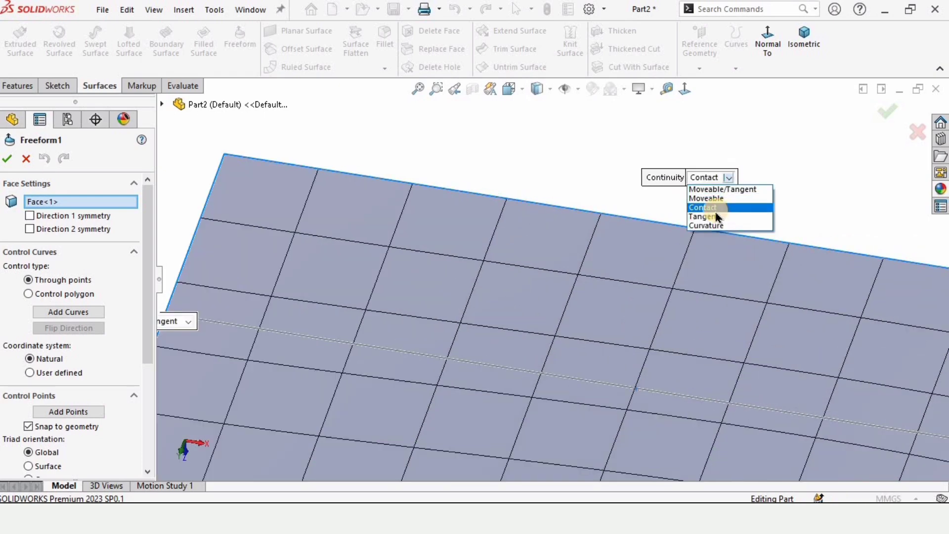
left_click(706, 198)
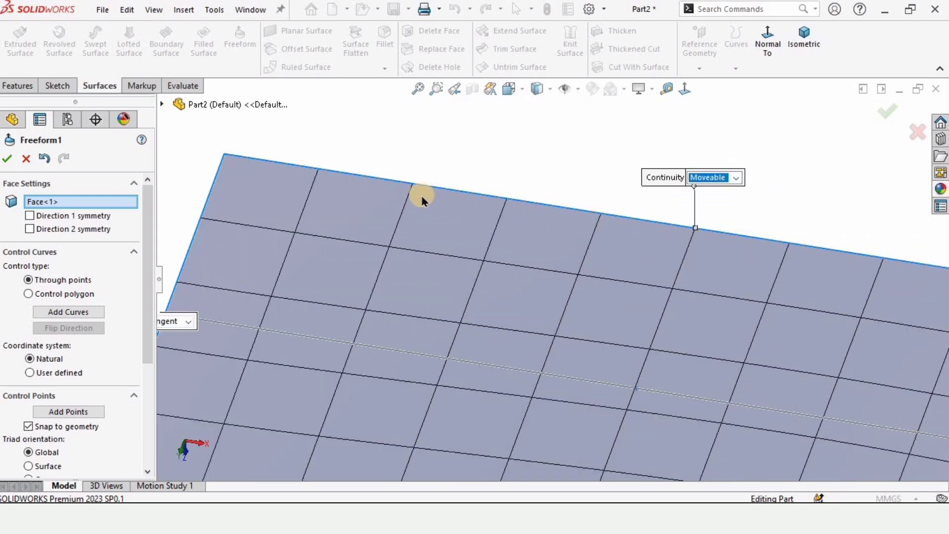
left_click(544, 203)
scroll(756, 263, "up", 3)
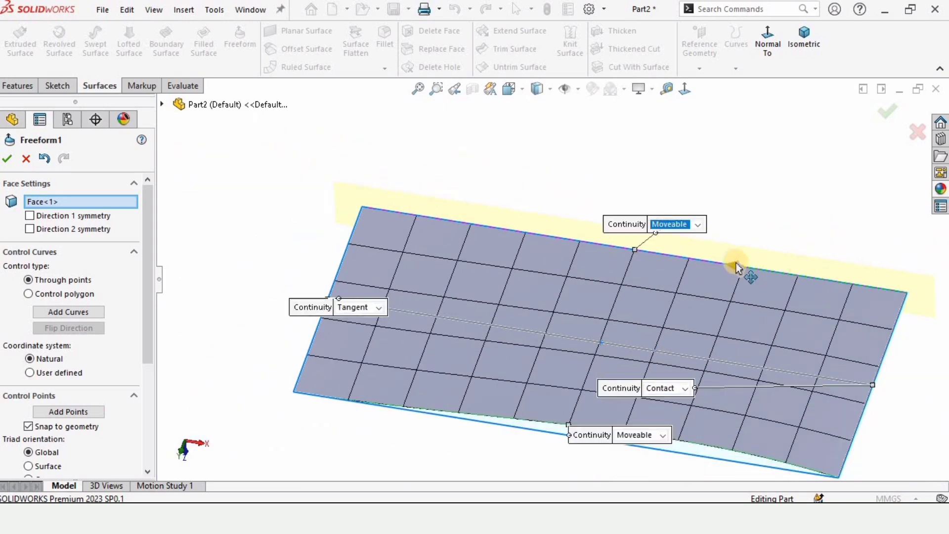
Step: Pull the second moveable edge down in the Z direction near its positive X end and accept the Freeform
left_click_drag(736, 263, 742, 327)
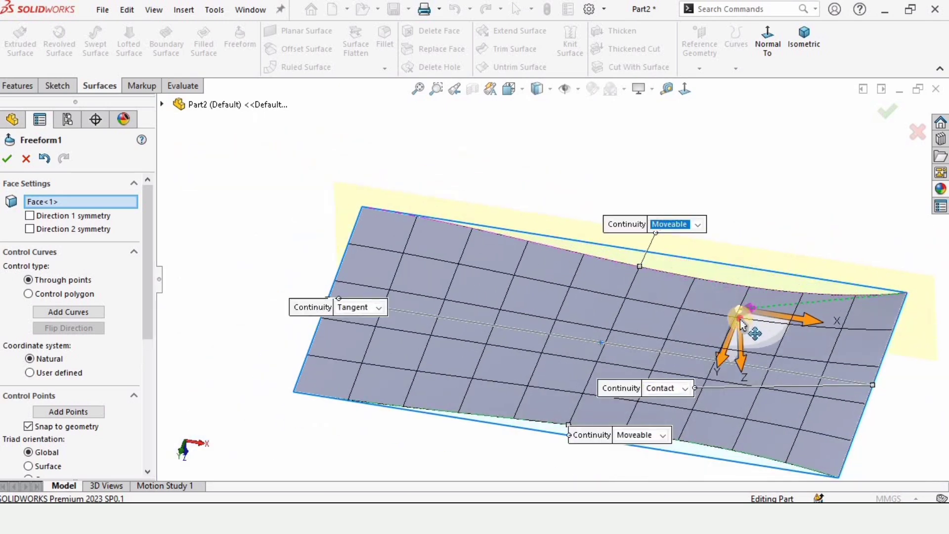
left_click(10, 158)
middle_click_drag(561, 305, 518, 186)
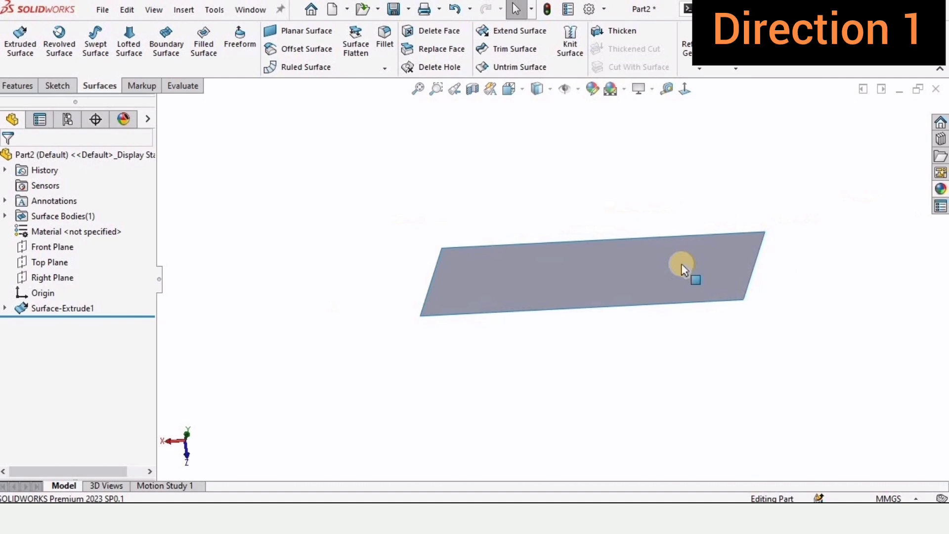
Step: Start a Freeform on the flat surface's face and enable Direction 1 symmetry
middle_click_drag(680, 308, 654, 264)
scroll(654, 264, "down", 2)
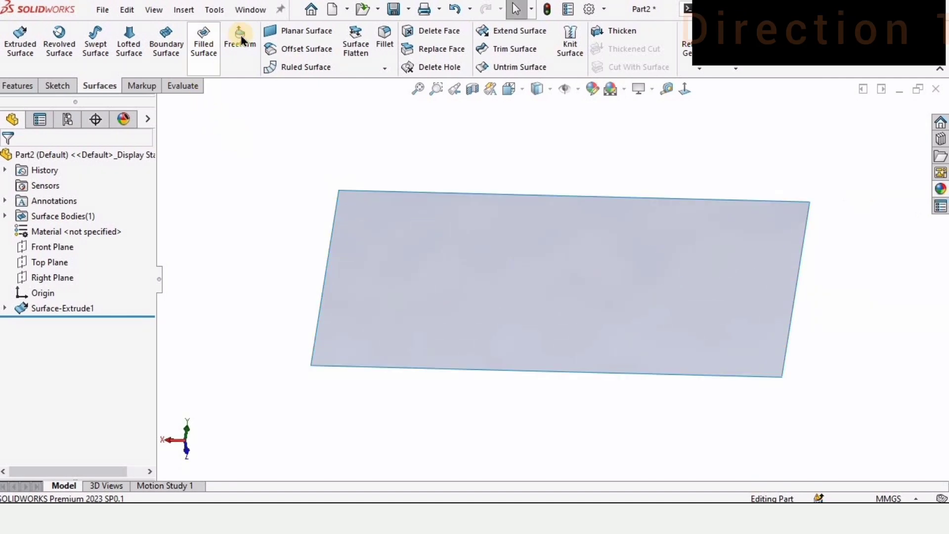
left_click(251, 70)
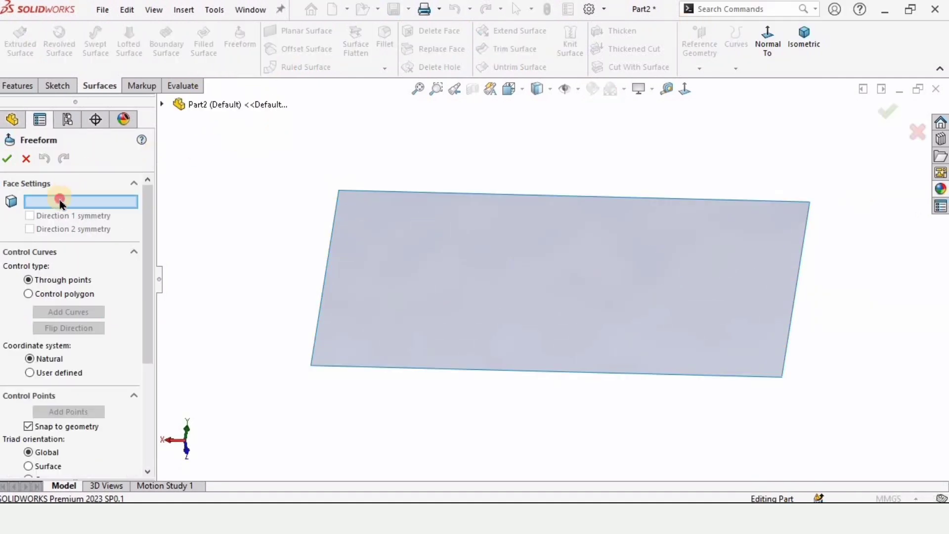
left_click(515, 274)
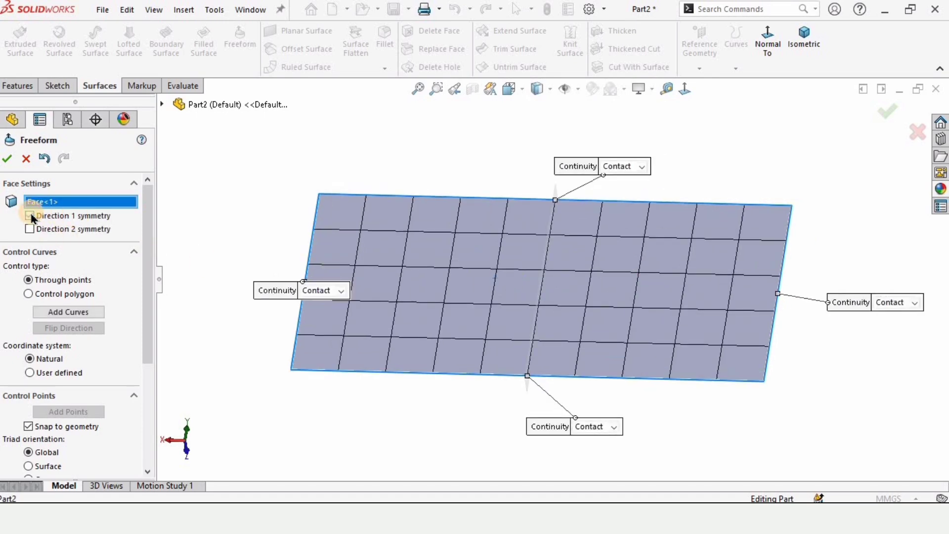
middle_click_drag(561, 294, 514, 202)
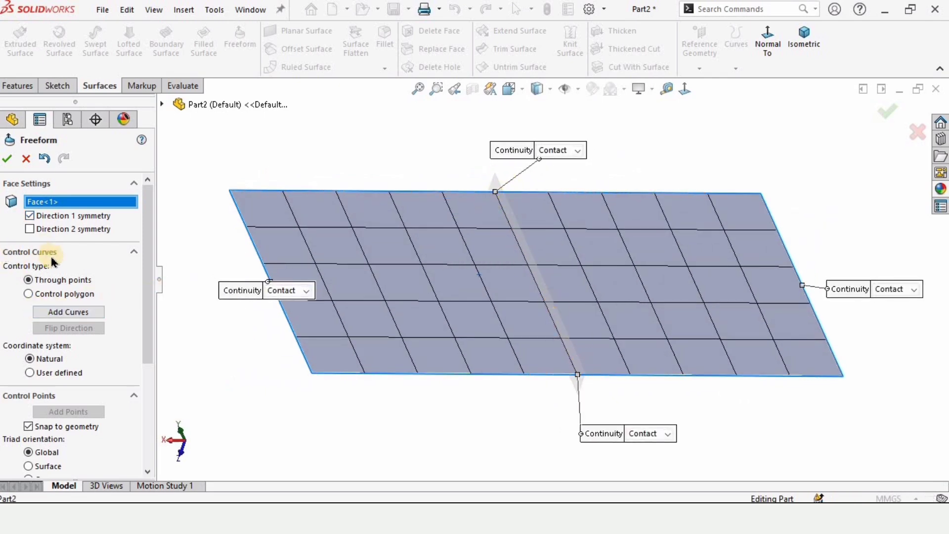
Step: Add a control curve across the face, parallel to the symmetry plane and partway between it and the short edge
left_click(69, 312)
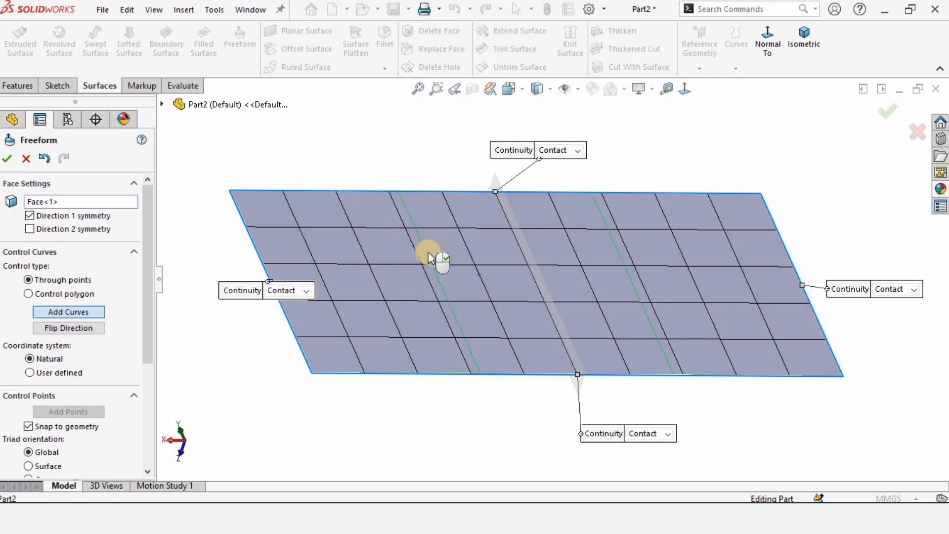
scroll(428, 254, "down", 4)
scroll(417, 259, "up", 3)
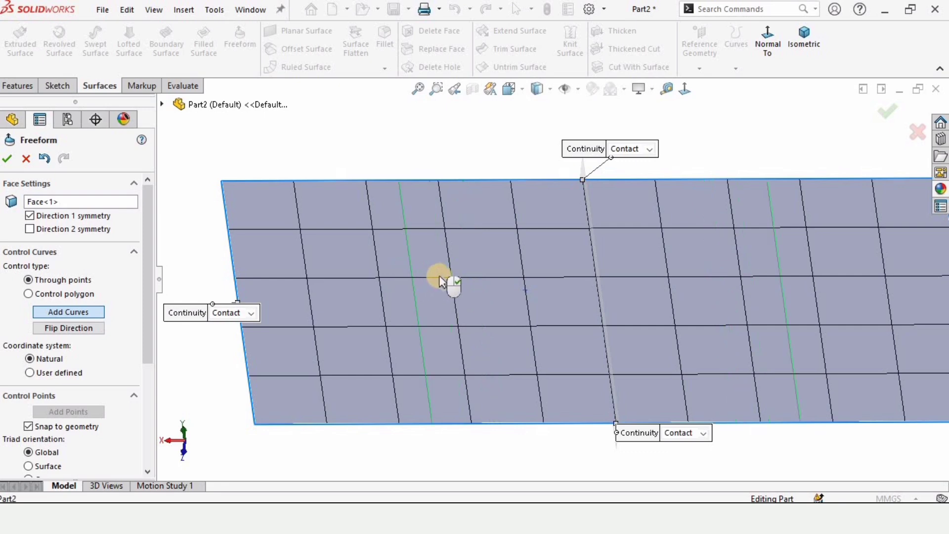
left_click(483, 278)
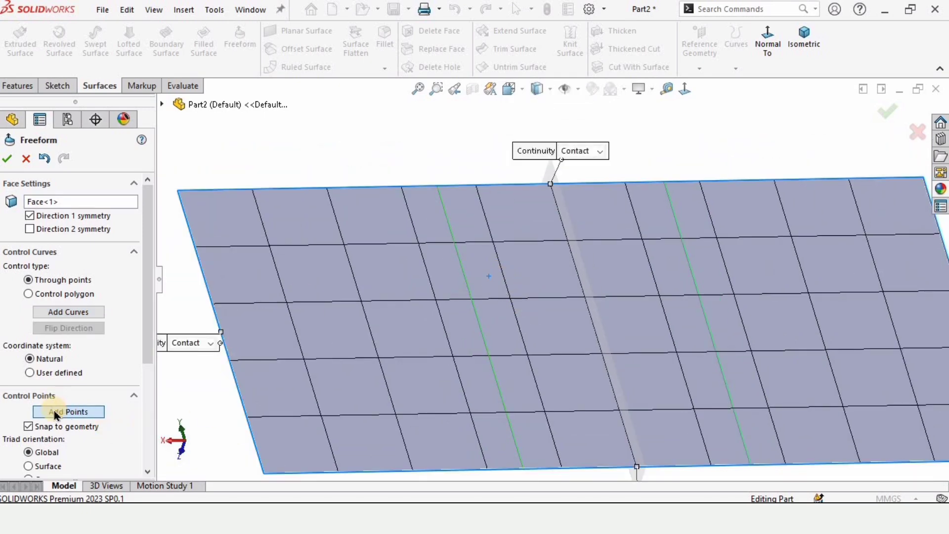
Step: Add three control points to the control curve, one at its middle and one toward each end
left_click(455, 244)
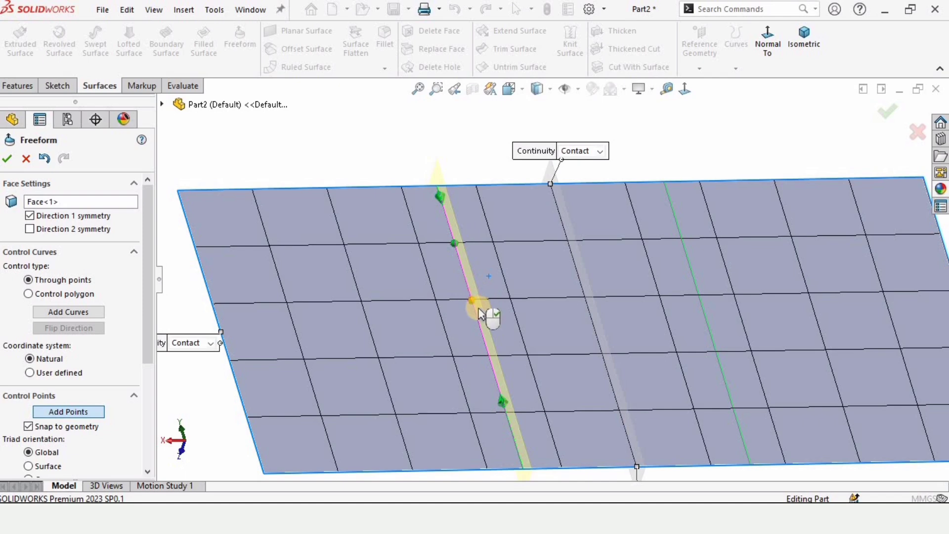
left_click(482, 331)
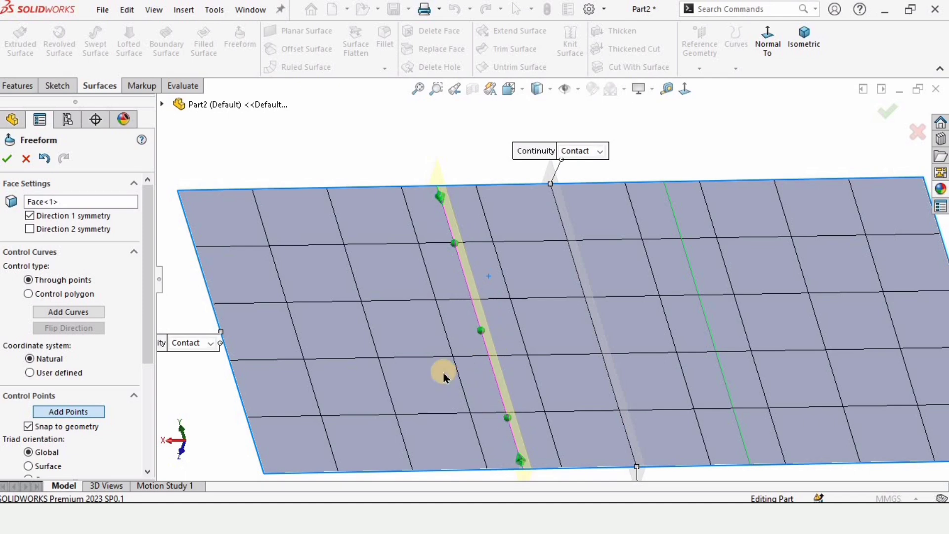
right_click(441, 332)
Step: Shape the control curve into a wave by pulling its two outer points to one side and the middle point to the other
middle_click_drag(448, 290, 464, 280)
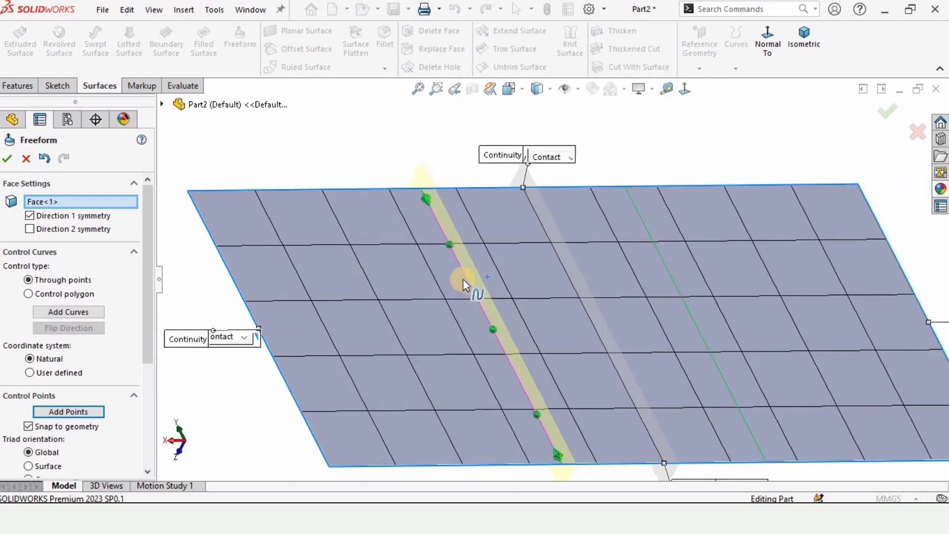
left_click_drag(466, 239, 487, 231)
left_click_drag(540, 420, 564, 378)
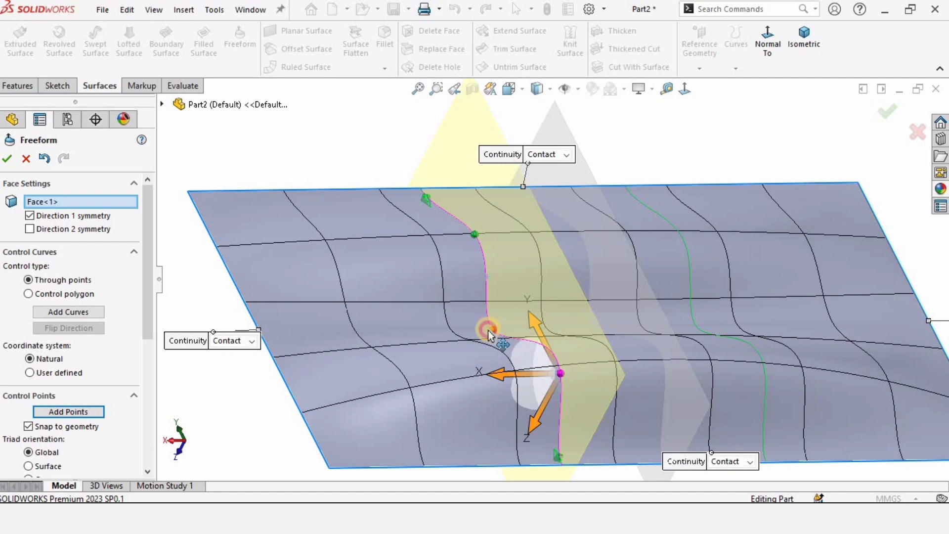
left_click_drag(488, 330, 466, 356)
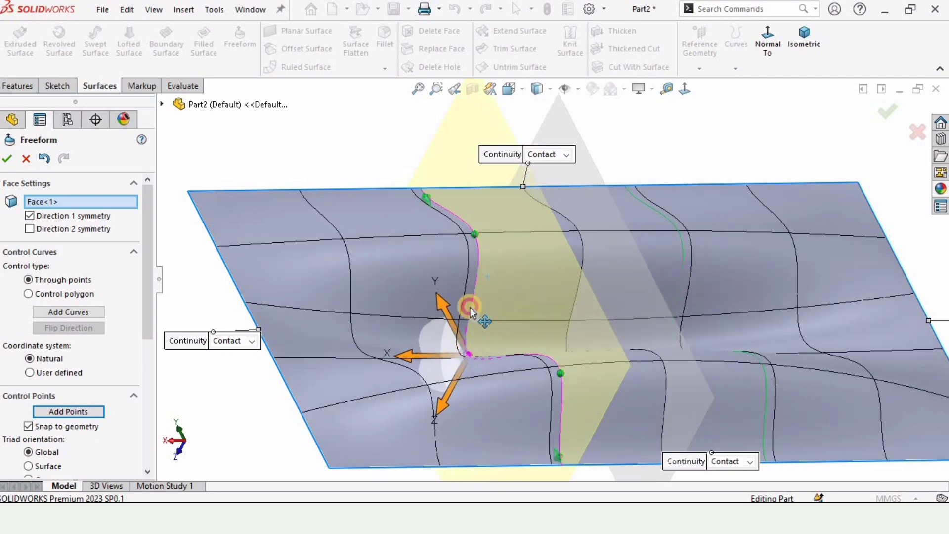
Step: Adjust the tangent handles at both ends of the control curve and accept the symmetric Freeform
middle_click_drag(449, 240, 424, 222)
left_click_drag(422, 214, 391, 250)
scroll(610, 387, "up", 3)
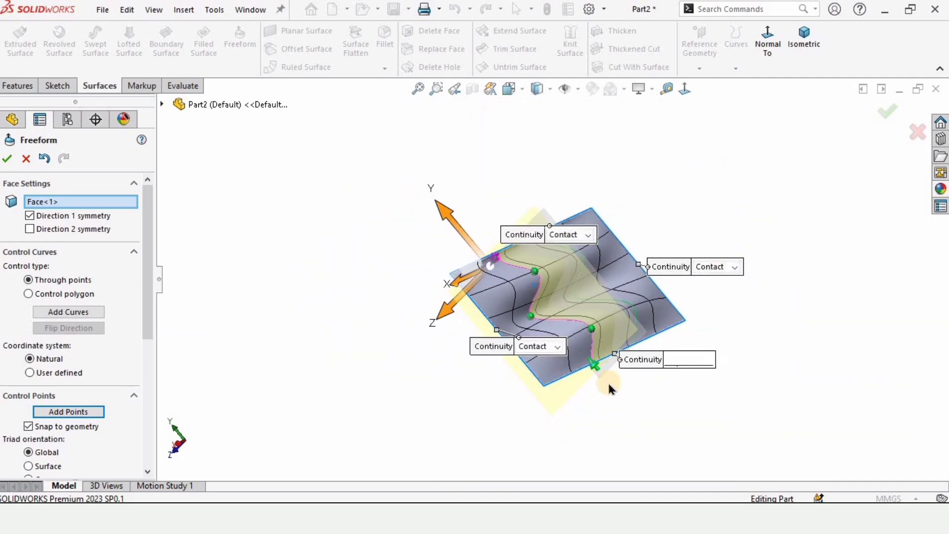
left_click_drag(575, 333, 561, 354)
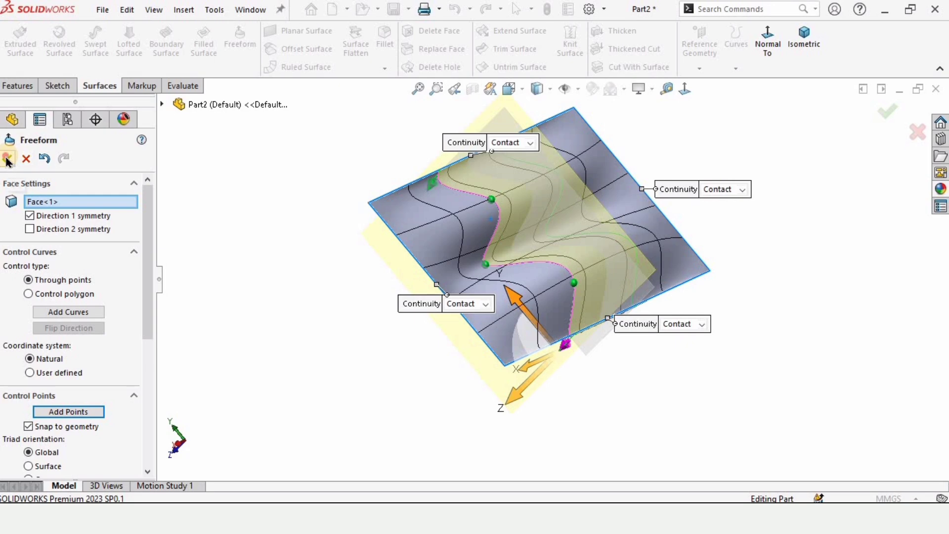
middle_click_drag(551, 218, 522, 147)
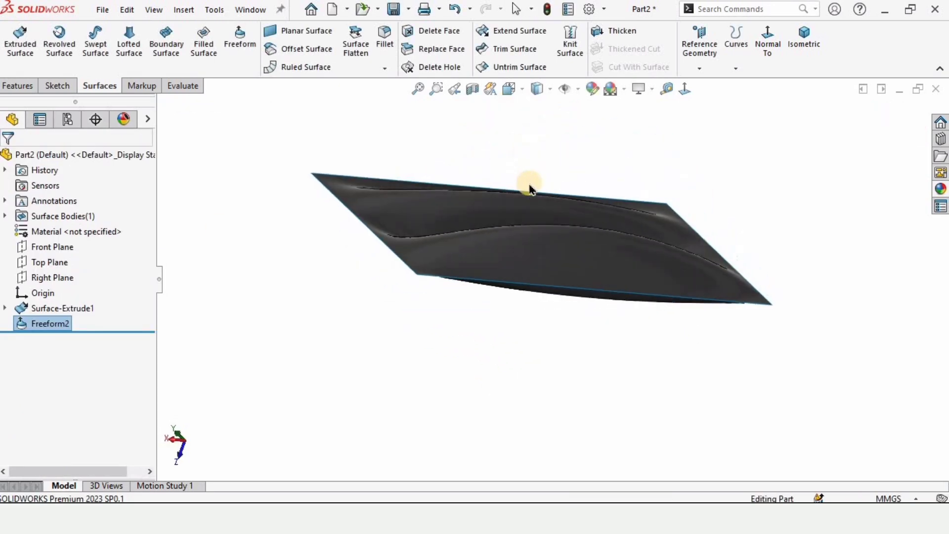
scroll(529, 184, "down", 3)
middle_click_drag(528, 250, 534, 214)
scroll(554, 311, "up", 4)
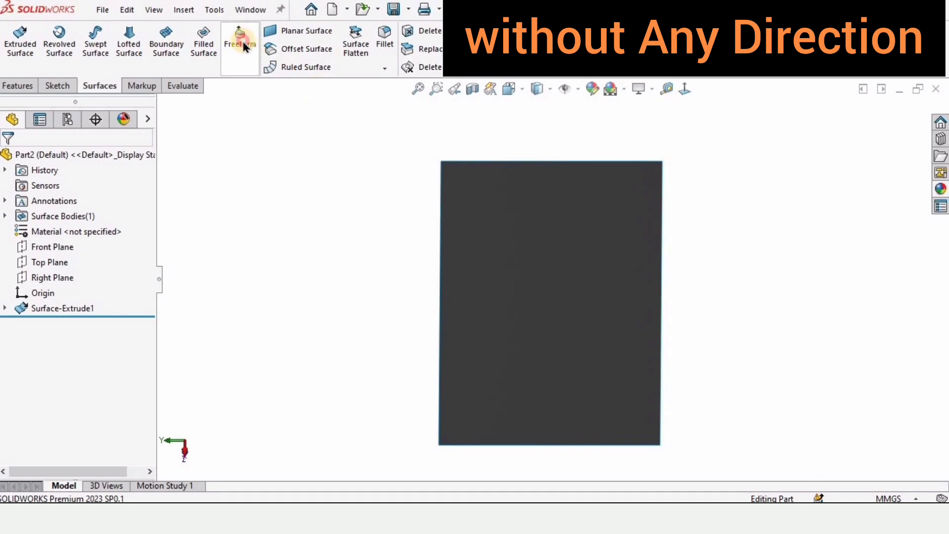
Step: Start a new Freeform feature on the flat rectangular face
left_click(244, 46)
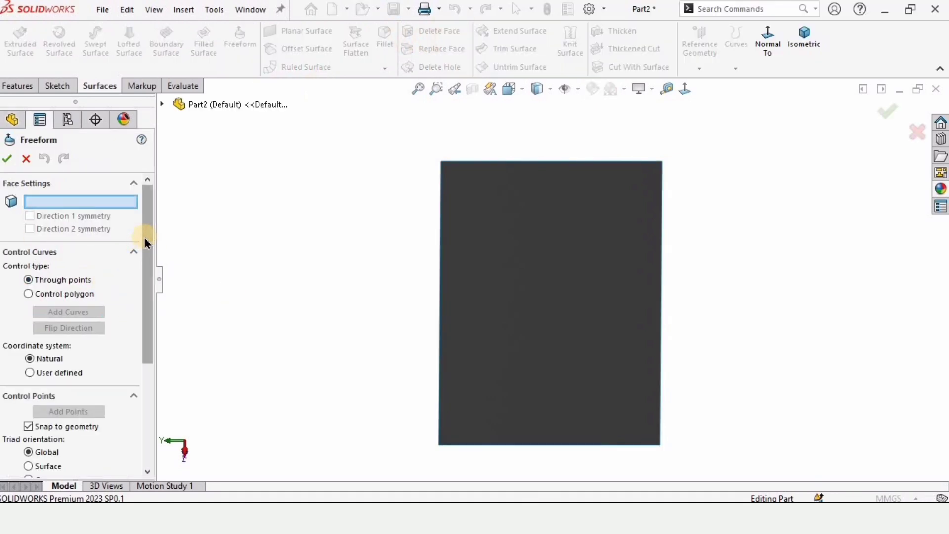
left_click_drag(145, 277, 144, 222)
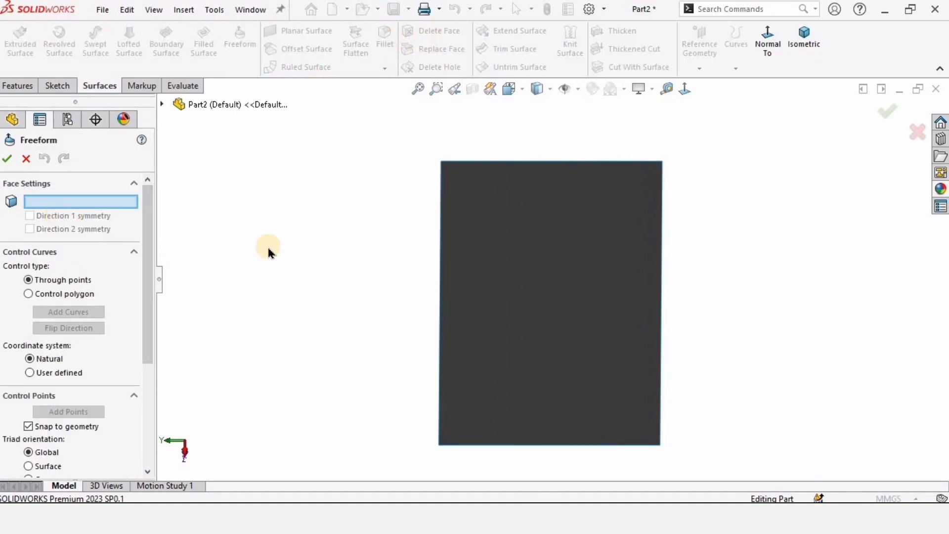
left_click(499, 248)
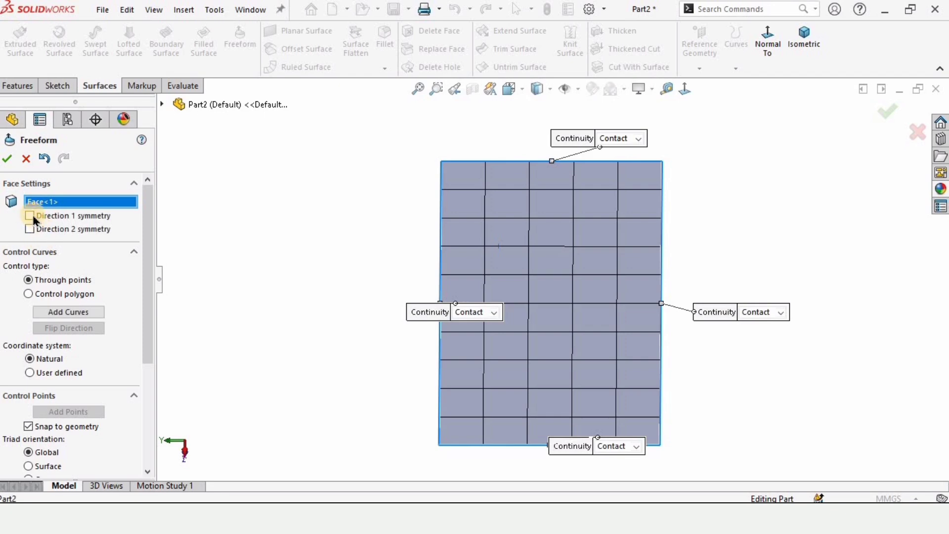
Step: Preview the Direction 1 symmetry plane, switch to Direction 2 symmetry to compare it, and leave both symmetry options off
left_click(30, 216)
scroll(508, 305, "down", 3)
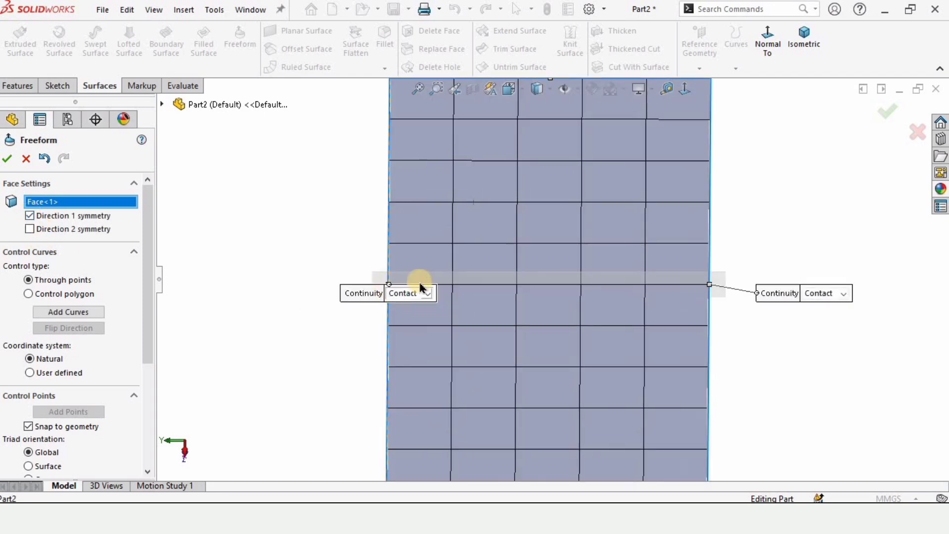
left_click(30, 216)
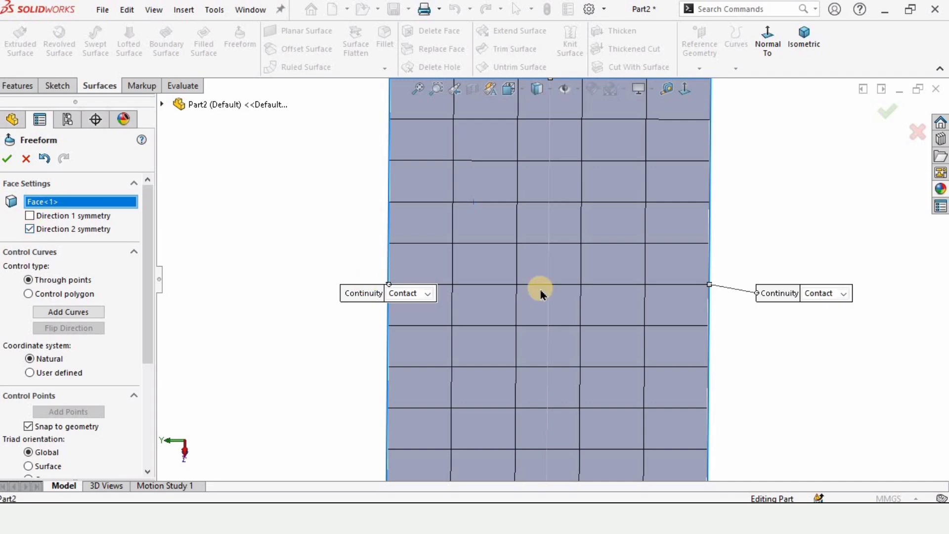
scroll(541, 290, "up", 2)
middle_click_drag(541, 290, 440, 157)
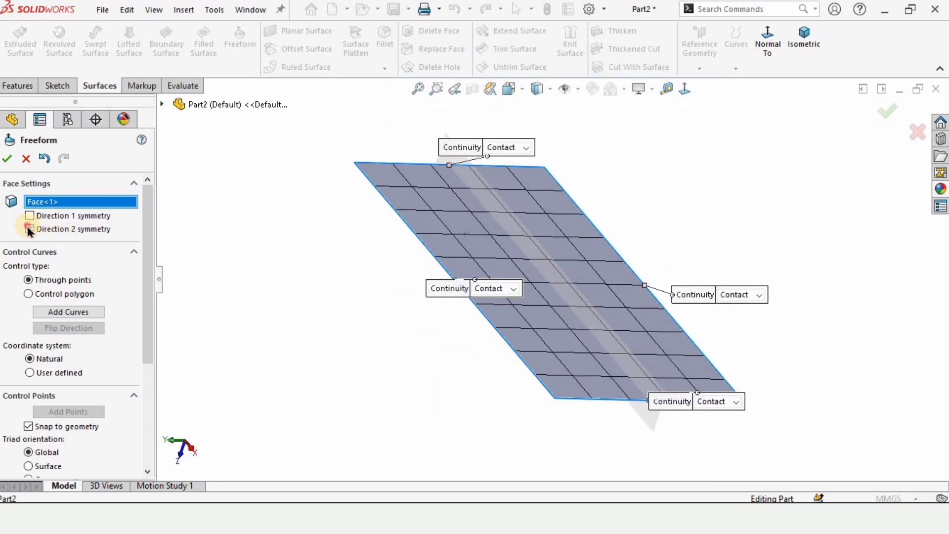
left_click(29, 229)
Step: Add a control curve with its direction flipped so it runs lengthwise along the face, set in from one long edge
mouse_move(146, 256)
left_mouse_down()
mouse_move(146, 322)
mouse_move(144, 271)
left_mouse_up()
scroll(557, 280, "down", 5)
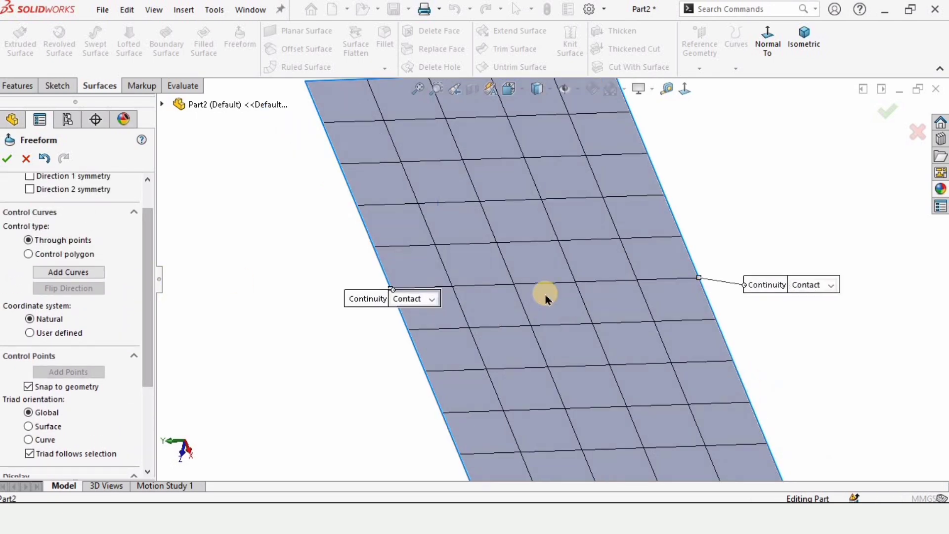
scroll(541, 277, "up", 4)
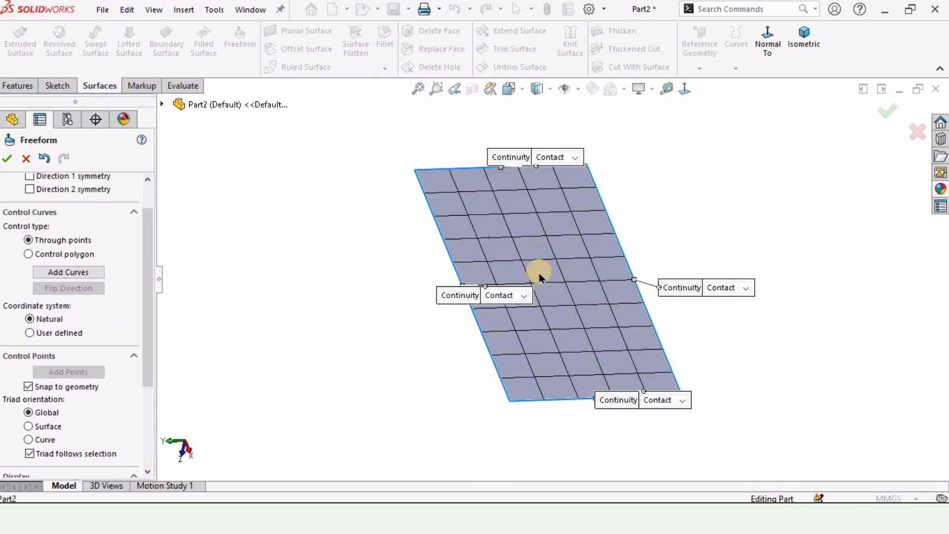
left_click(59, 273)
scroll(494, 232, "down", 4)
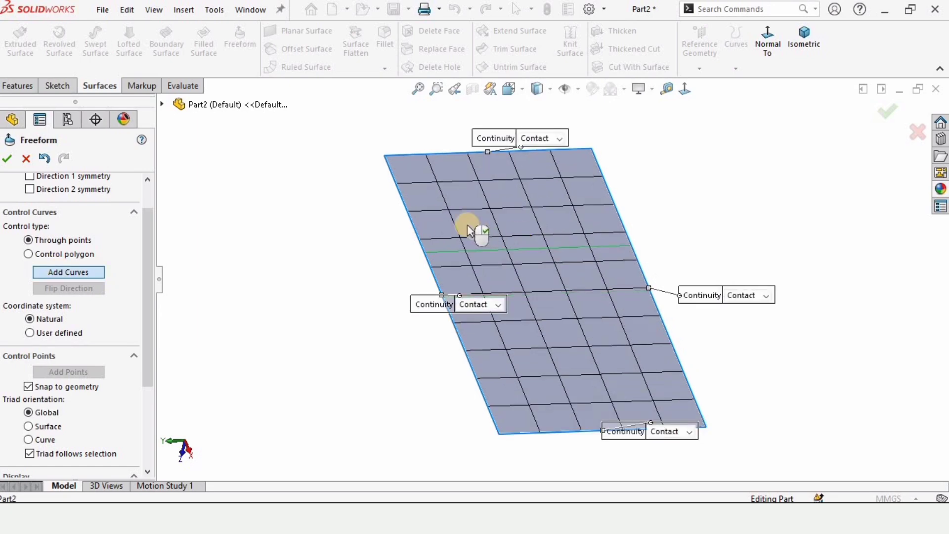
left_click(450, 229)
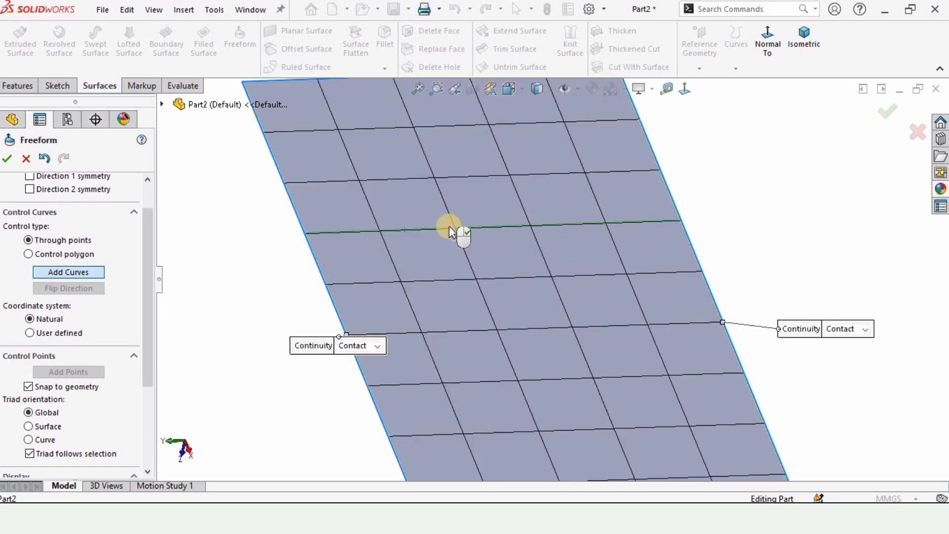
left_click(486, 354)
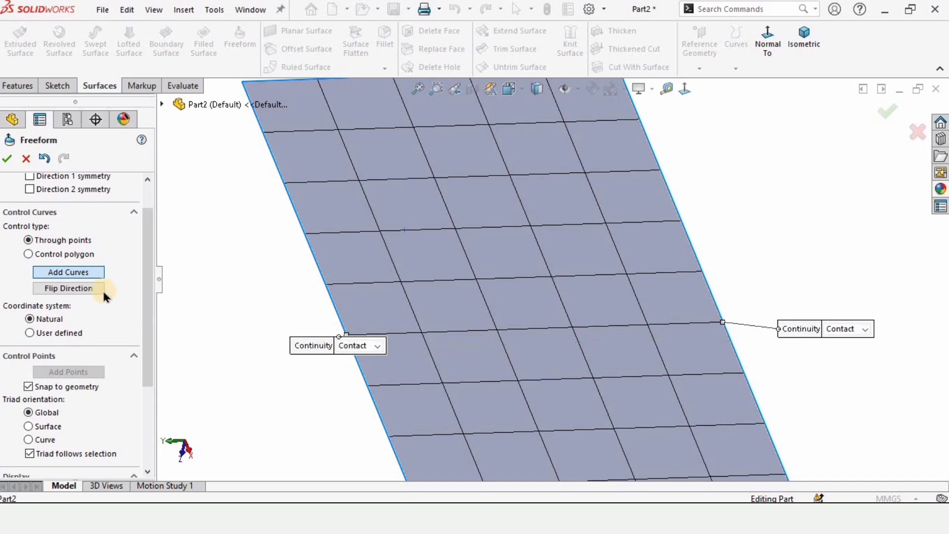
left_click(89, 288)
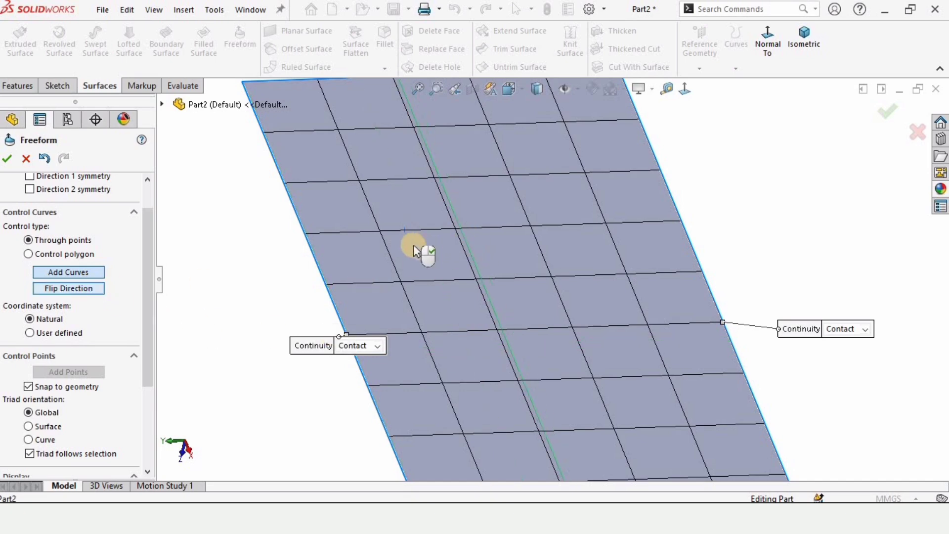
left_click(427, 279)
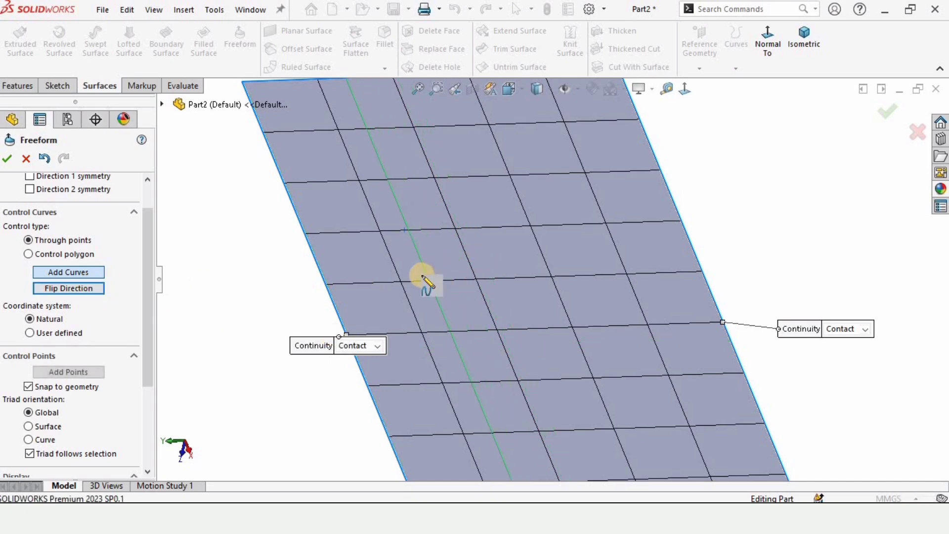
Step: Add three control points to the lengthwise curve, one near each end and one between them
left_click(68, 371)
scroll(417, 197, "up", 3)
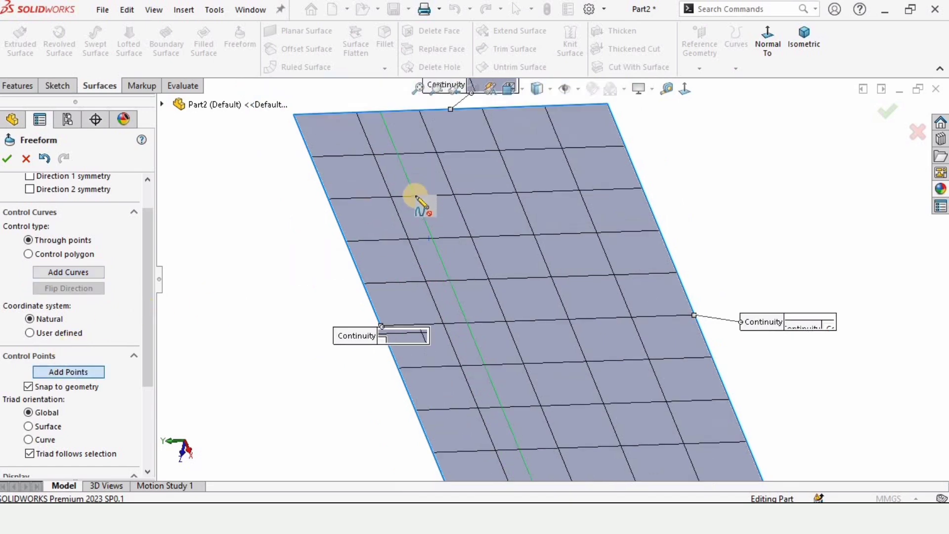
left_click(432, 196)
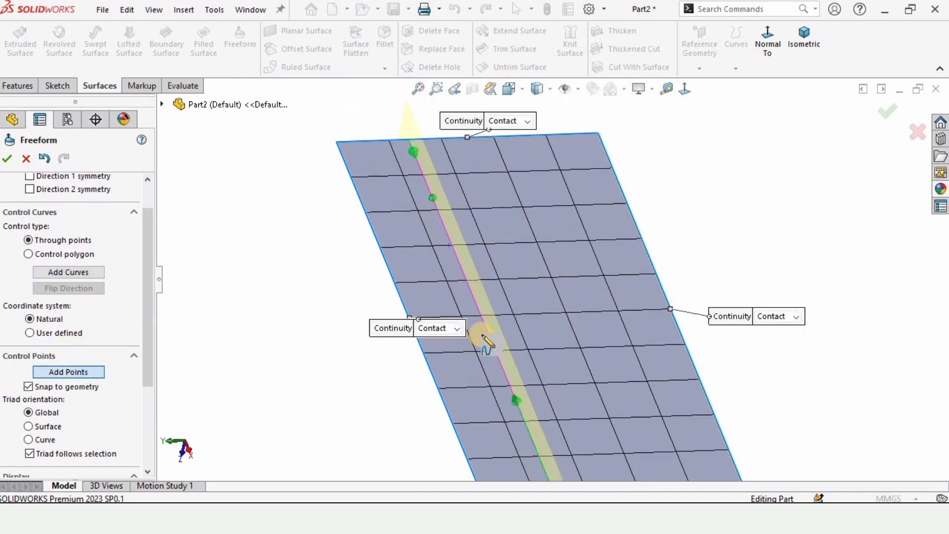
scroll(519, 380, "up", 3)
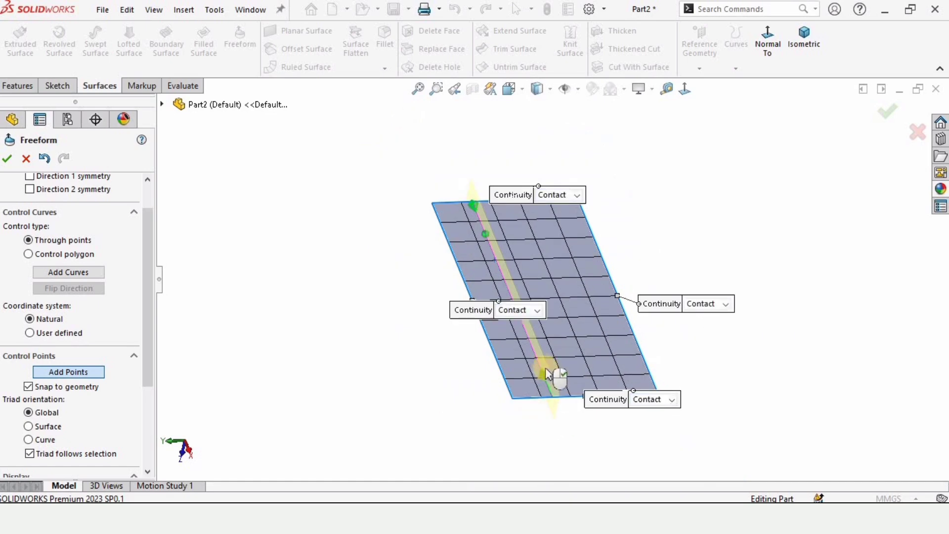
left_click(531, 364)
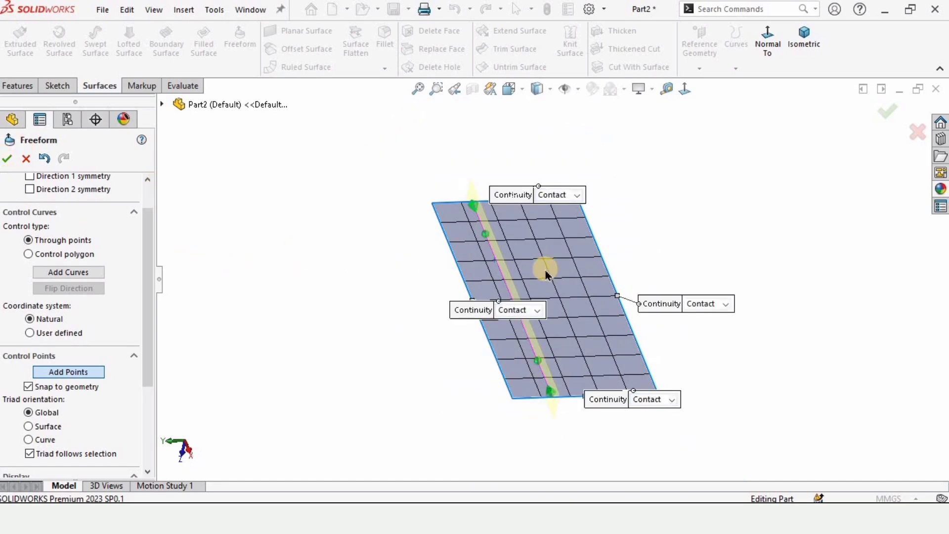
scroll(502, 241, "down", 1)
key("Escape")
Step: Shape the lengthwise control curve into a wave by pulling its two outer points to opposite sides, and inspect the deformed surface
middle_click_drag(502, 233, 473, 238)
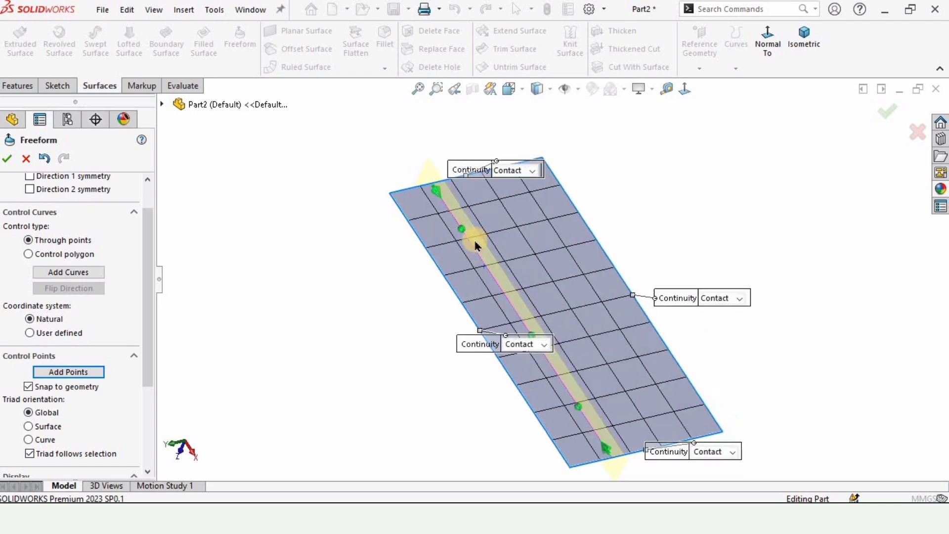
scroll(467, 228, "down", 2)
left_click_drag(466, 229, 450, 259)
scroll(515, 298, "up", 3)
left_click(559, 334)
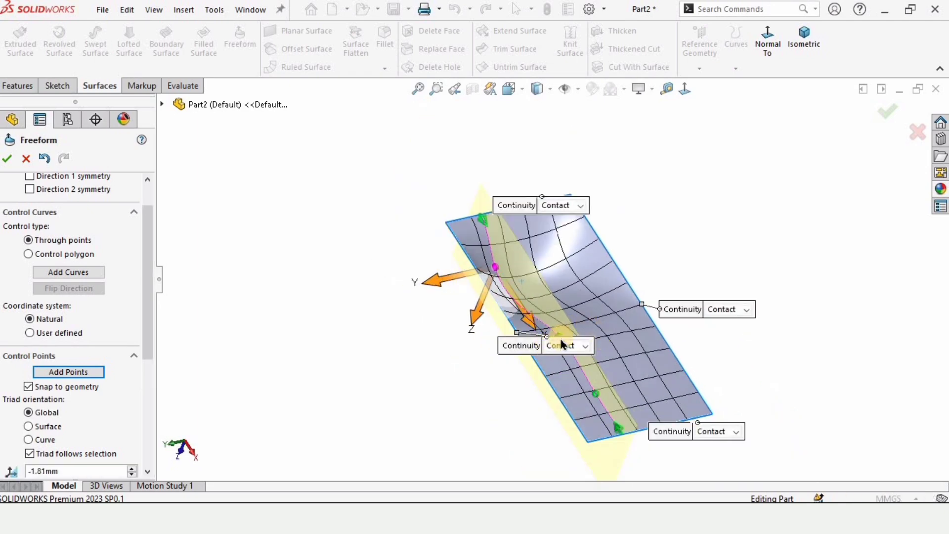
middle_click_drag(616, 346, 623, 339)
left_click_drag(654, 400, 658, 387)
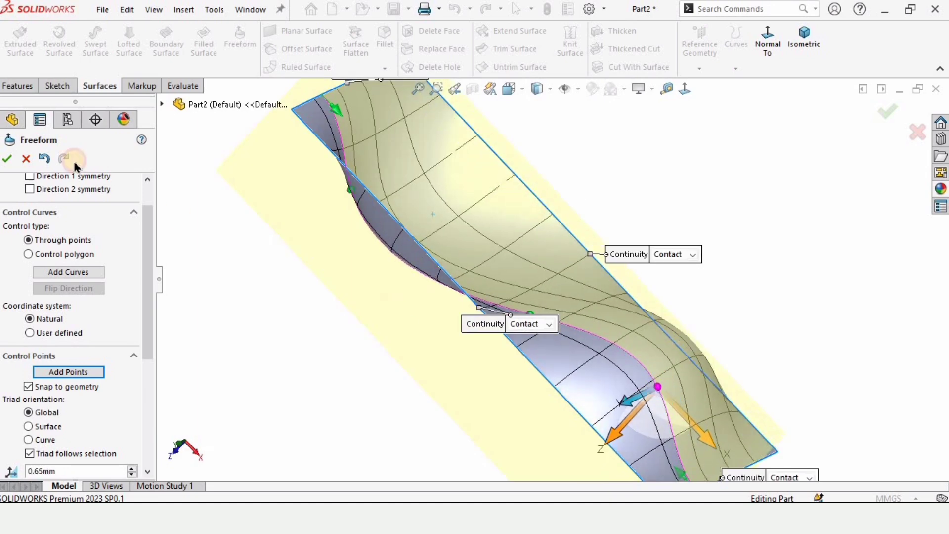
right_click(619, 332)
mouse_move(618, 328)
middle_mouse_down()
mouse_move(599, 343)
mouse_move(565, 298)
mouse_move(568, 257)
mouse_move(608, 197)
mouse_move(648, 212)
mouse_move(667, 318)
middle_mouse_up()
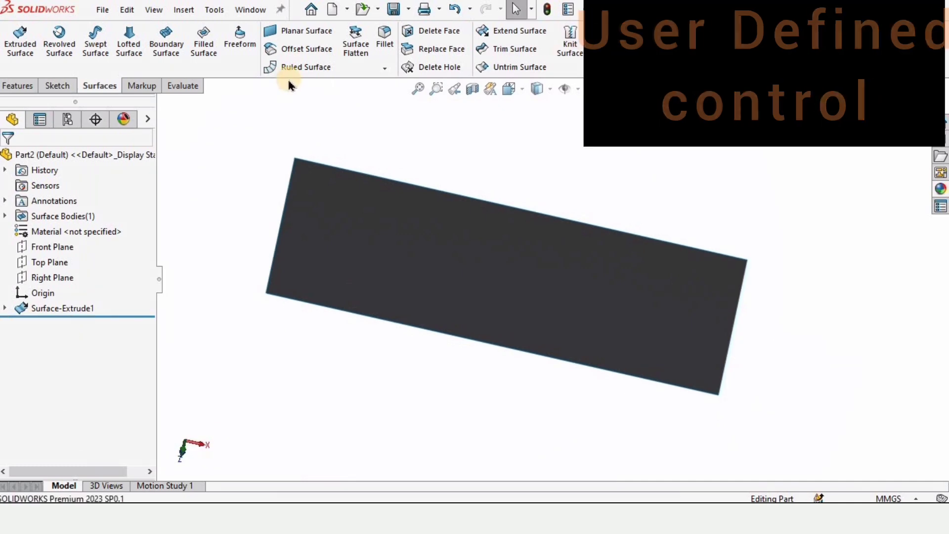
Step: Start a Freeform on the flat rectangular face and switch its coordinate system to User defined, accepting the loss of modifications
left_click(240, 45)
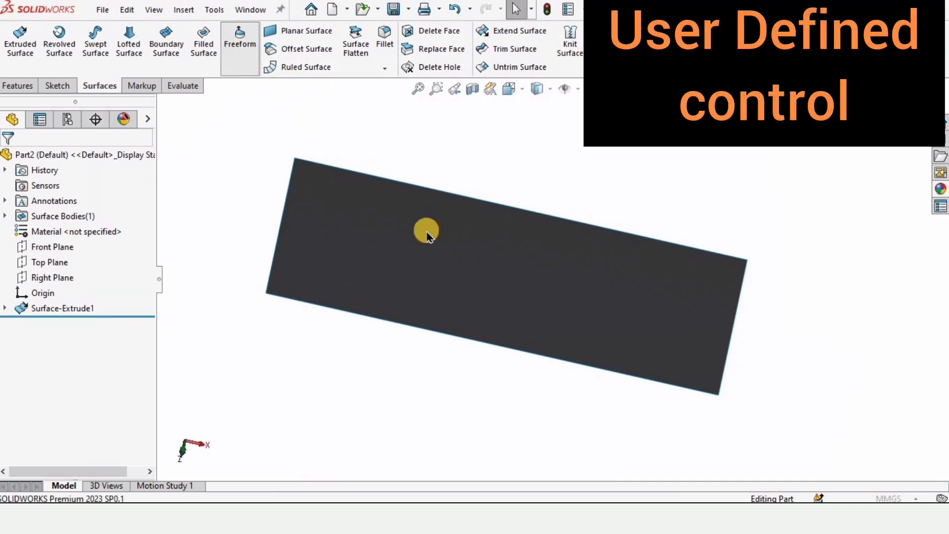
middle_click_drag(479, 263, 458, 275)
scroll(453, 243, "down", 2)
left_click(453, 243)
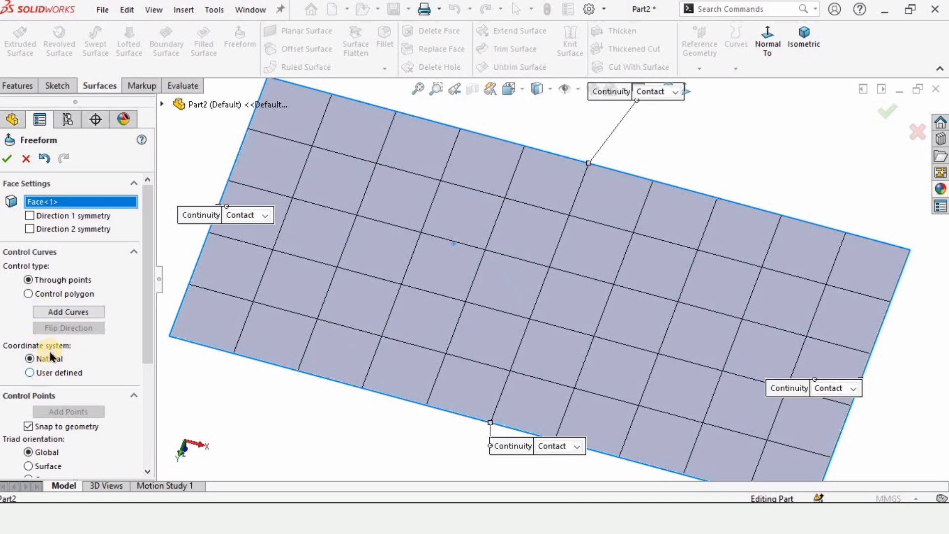
left_click(31, 373)
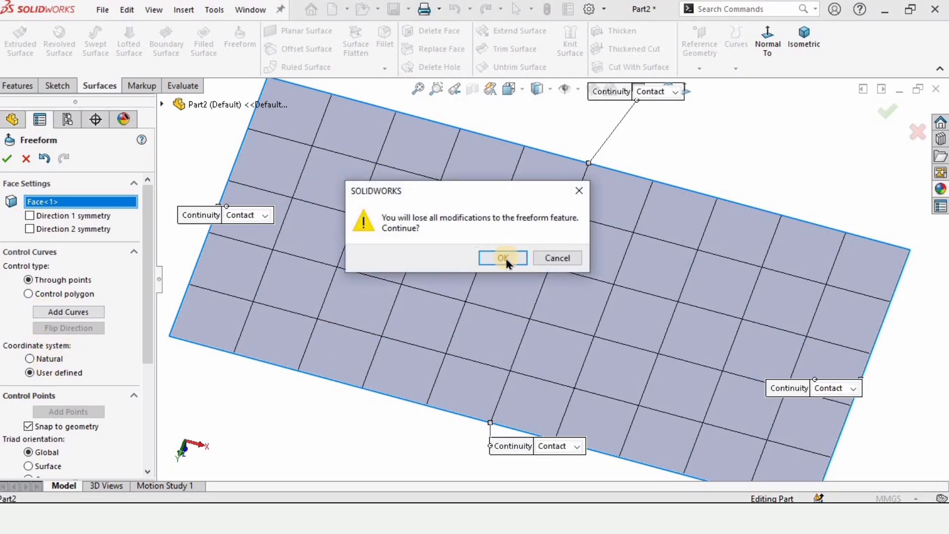
left_click(506, 261)
Step: Rotate the mesh direction arrow so it points toward one short edge, at a slight angle to the face's long edges
scroll(522, 284, "down", 3)
left_click_drag(509, 284, 542, 275)
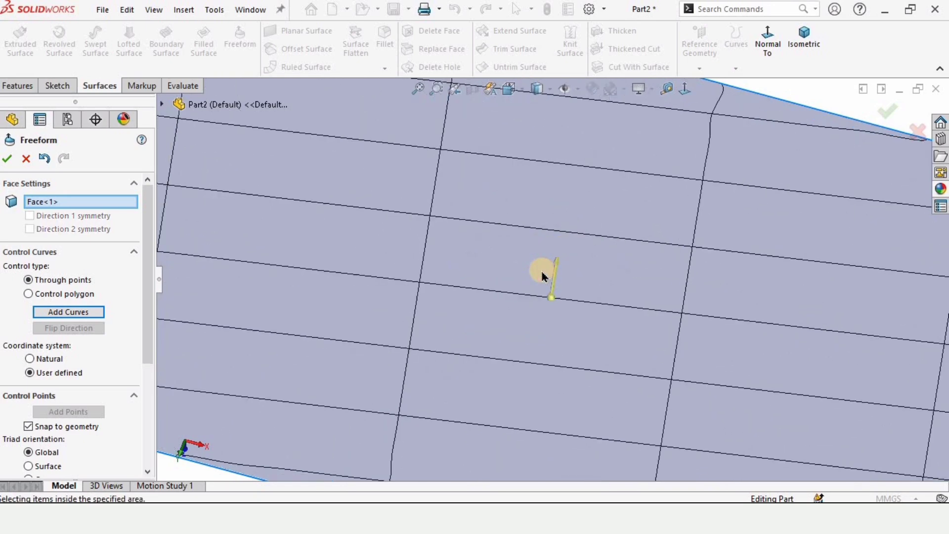
key("f")
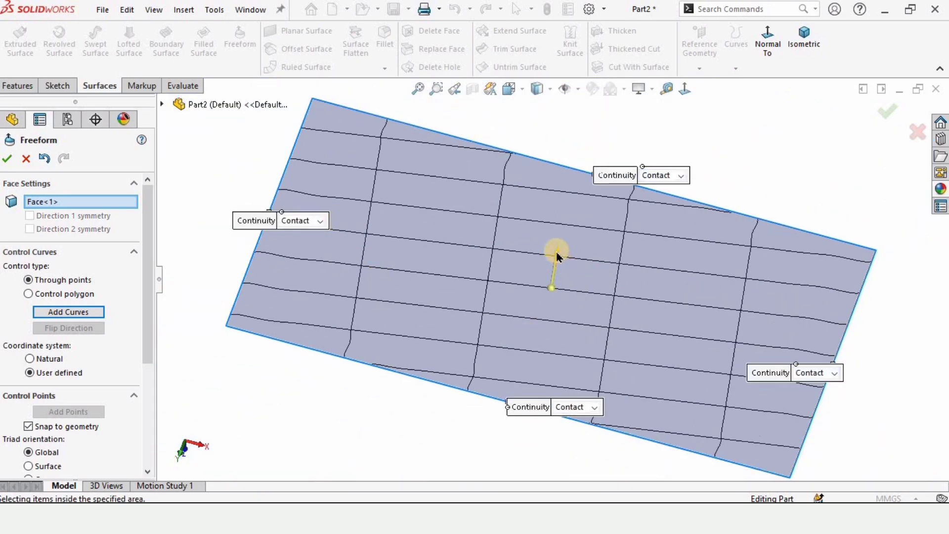
left_click_drag(555, 253, 521, 287)
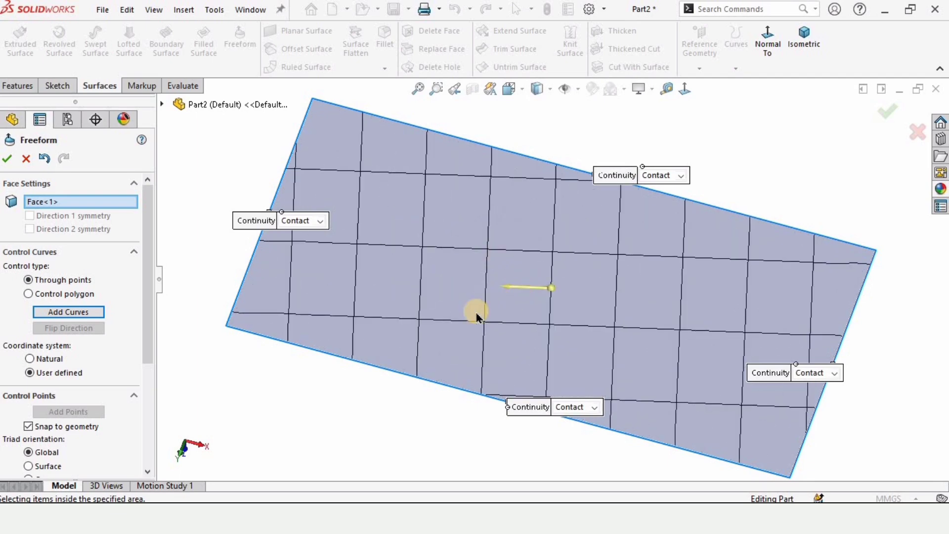
Step: Add a control curve across the face along the rotated mesh and place two control points on it
left_click(50, 314)
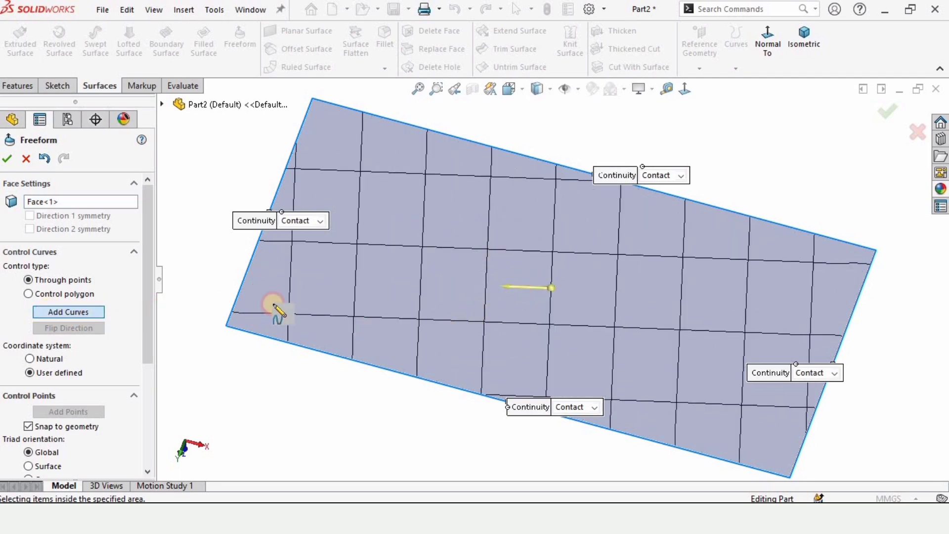
left_click(482, 293)
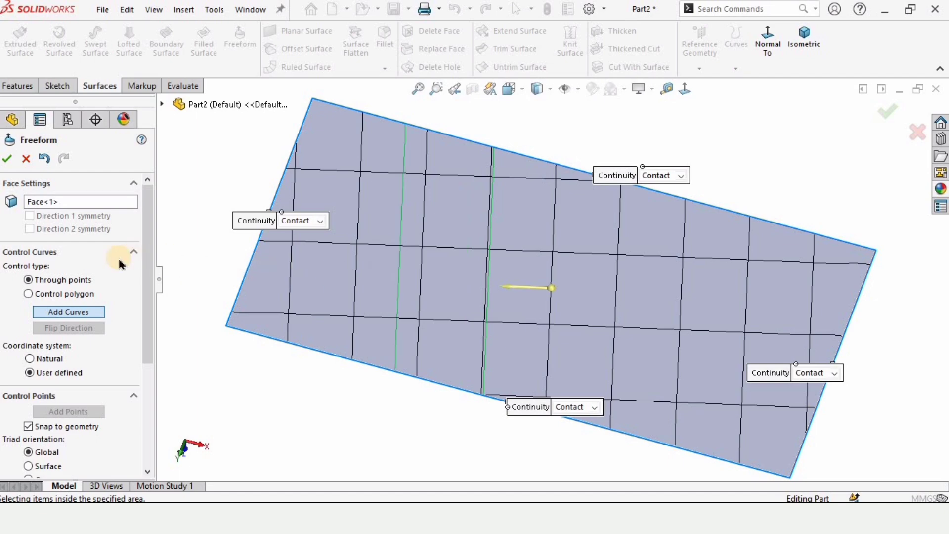
left_click(68, 411)
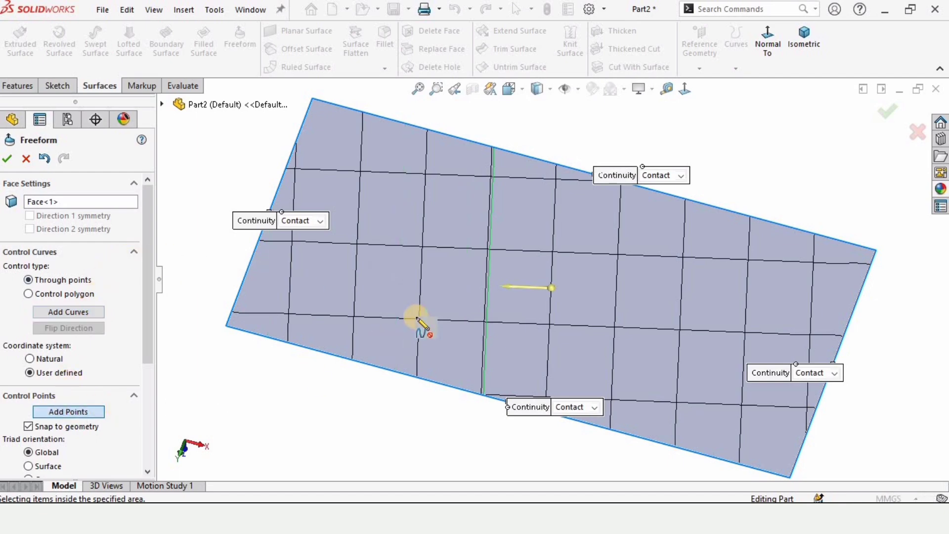
left_click(493, 192)
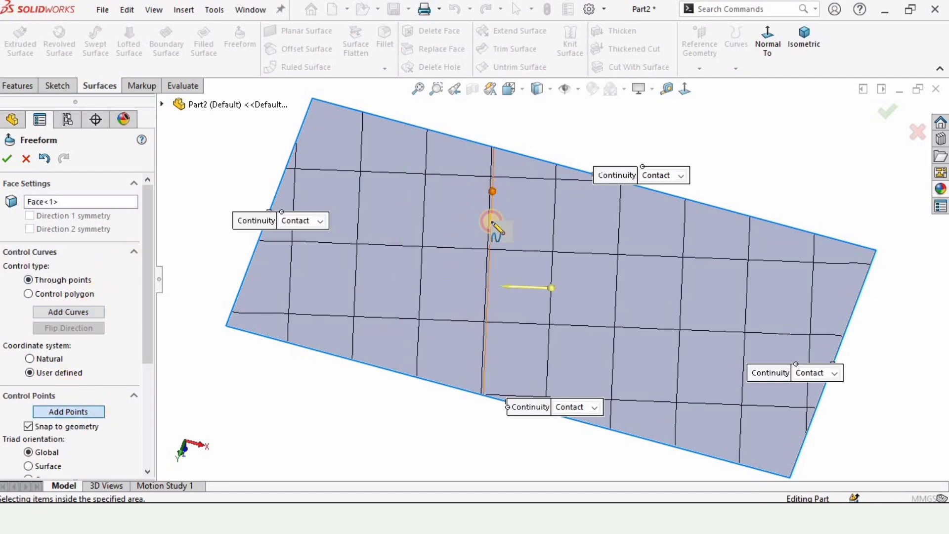
left_click(478, 303)
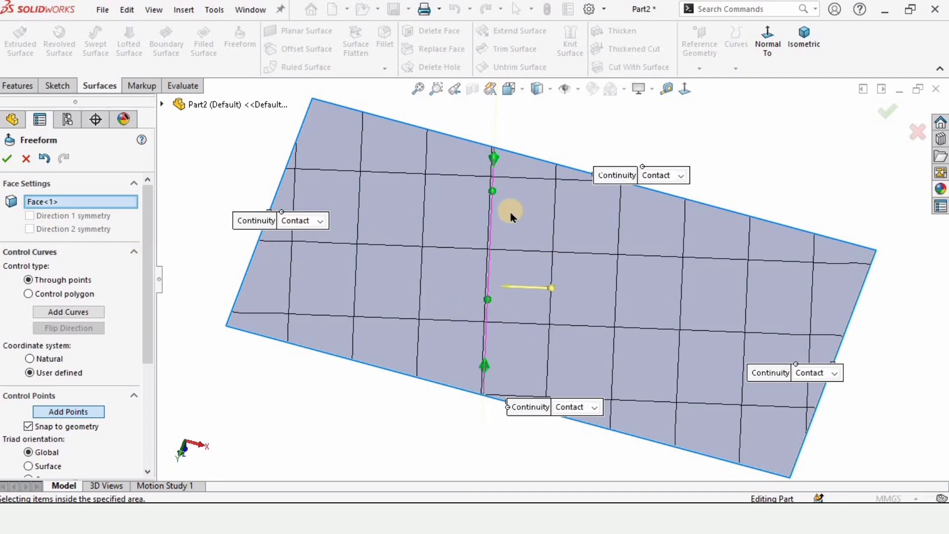
key("Escape")
Step: Bend the crosswise control curve into an S shape by pulling its two control points in opposite directions
middle_click_drag(502, 201, 509, 197)
scroll(476, 200, "down", 1)
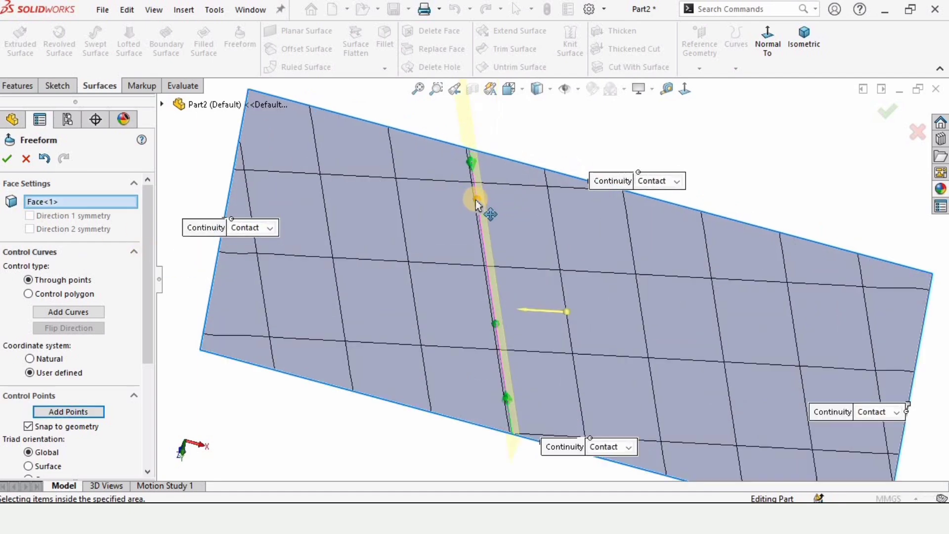
left_click_drag(493, 191, 504, 183)
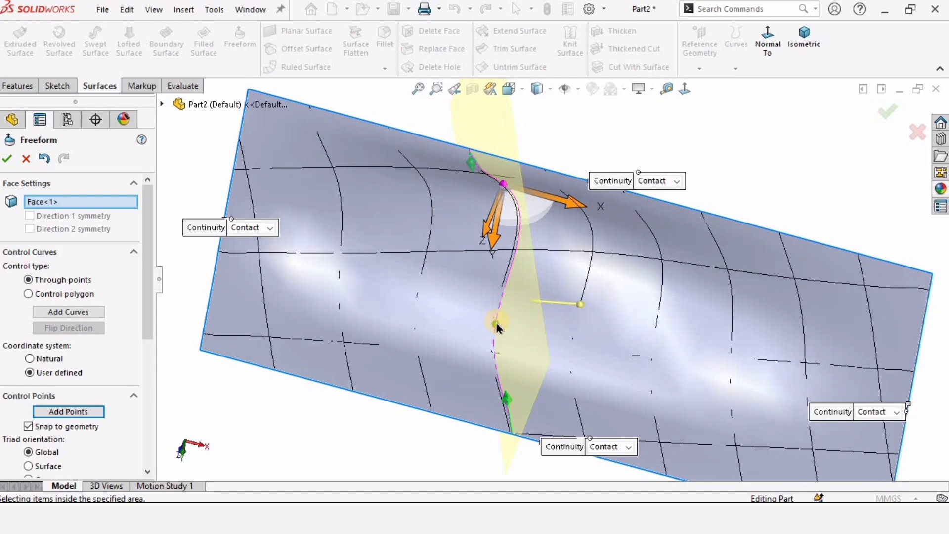
left_click_drag(490, 333, 485, 337)
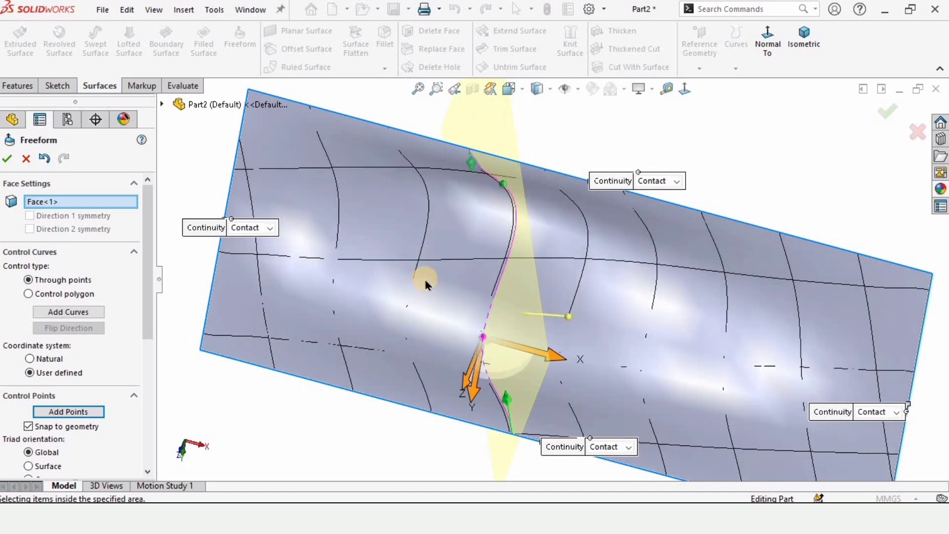
Step: Accept the Freeform with the S-shaped crosswise control curve and inspect the resulting bulge from several angles
middle_click_drag(426, 279, 402, 343)
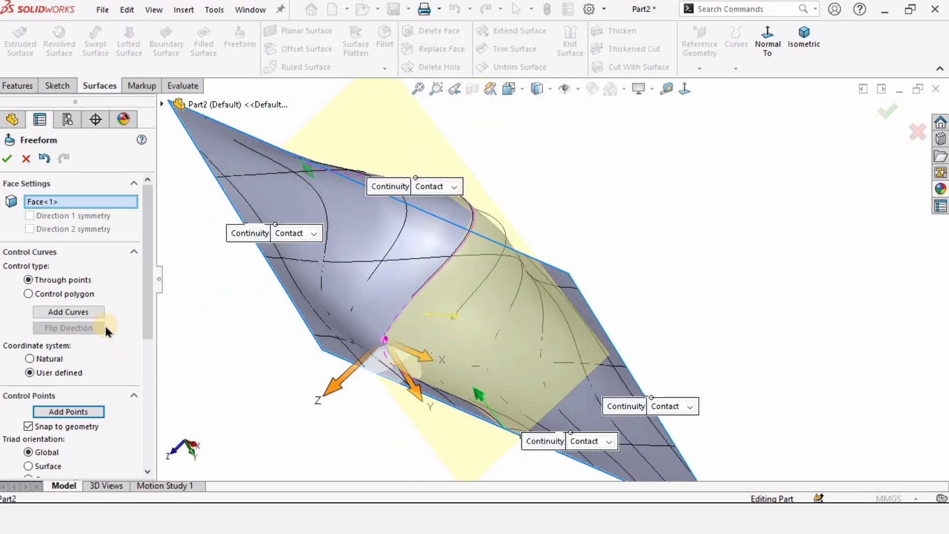
left_click_drag(145, 306, 145, 380)
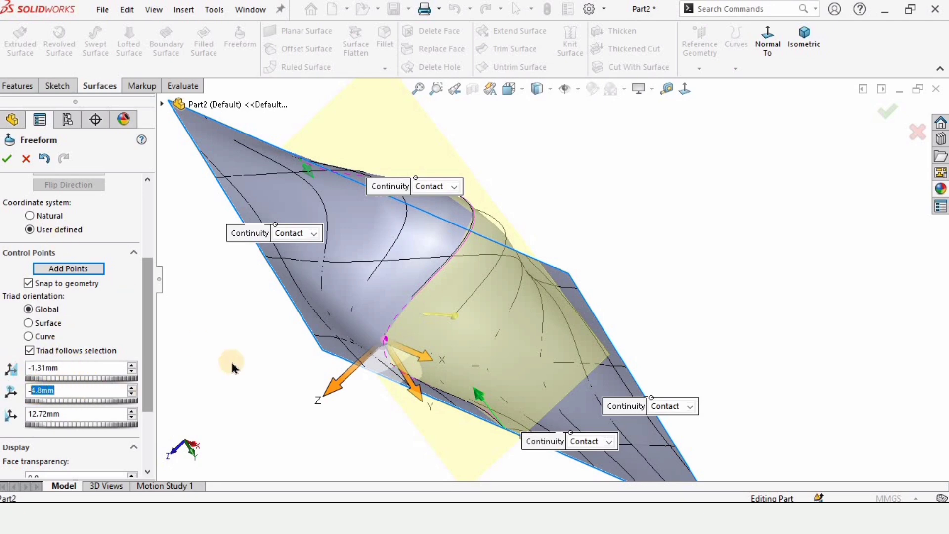
left_click(499, 423)
middle_click_drag(504, 424, 500, 440)
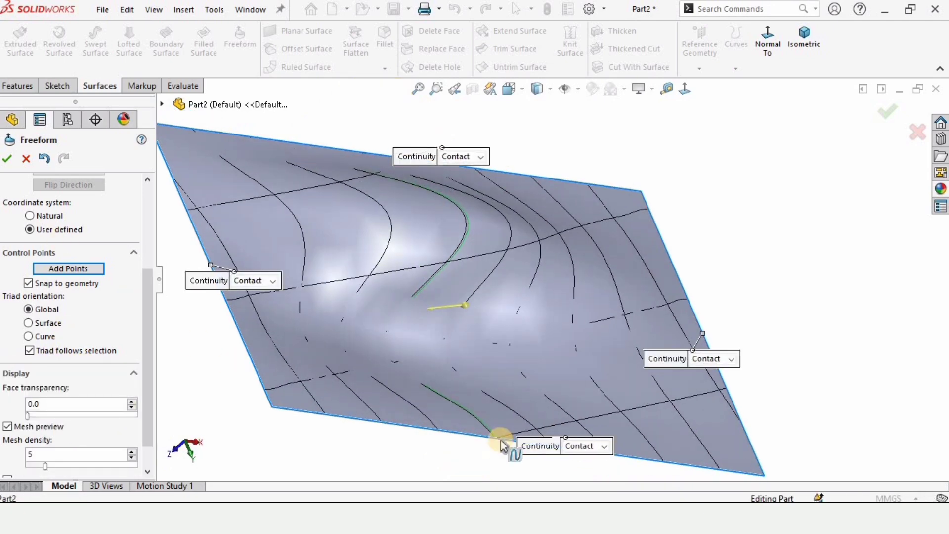
left_click(501, 445)
scroll(465, 348, "up", 3)
middle_click_drag(430, 349, 458, 275)
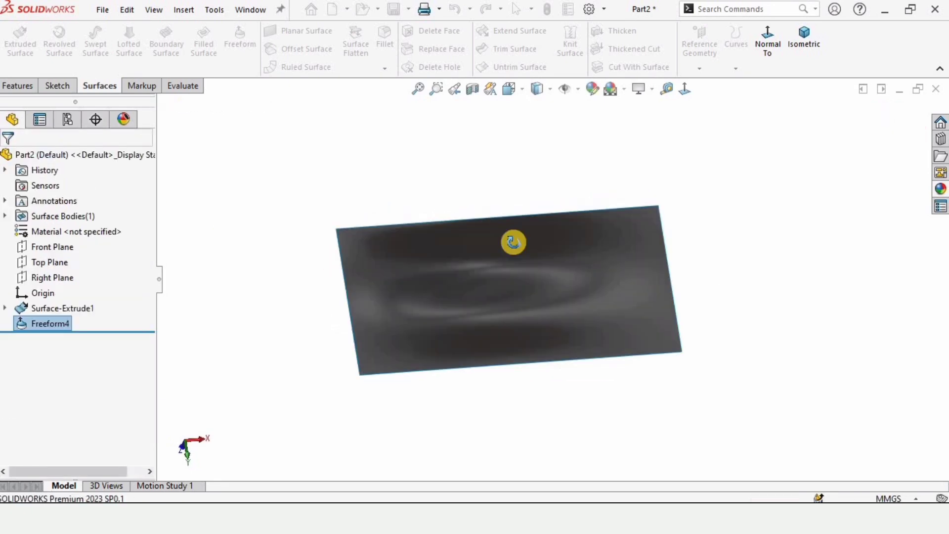
middle_click_drag(512, 242, 514, 277)
Step: Delete the Freeform4 feature so only the flat extruded surface remains
left_click(52, 325)
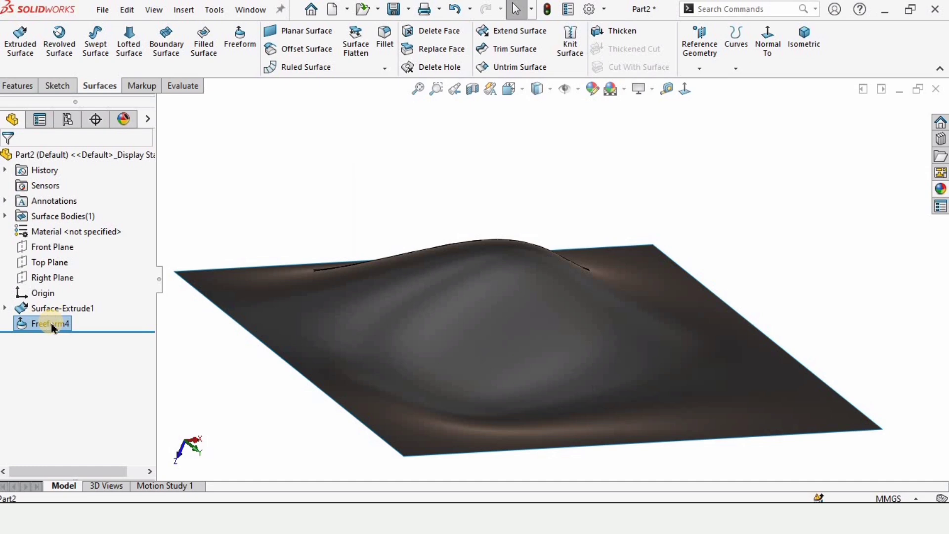
key("Delete")
key("Return")
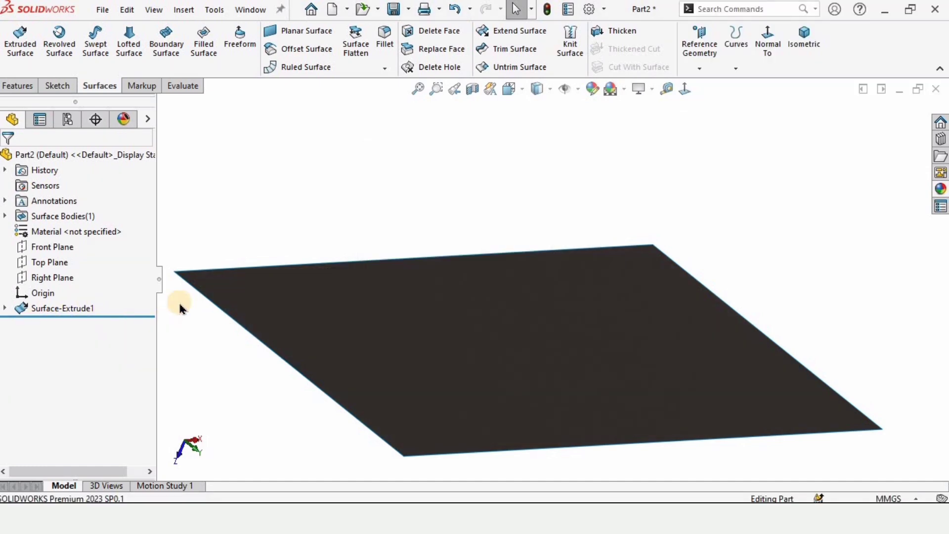
Step: Start a new Freeform on the flat rectangular face, keeping the Natural coordinate system and Global triad orientation
left_click(241, 57)
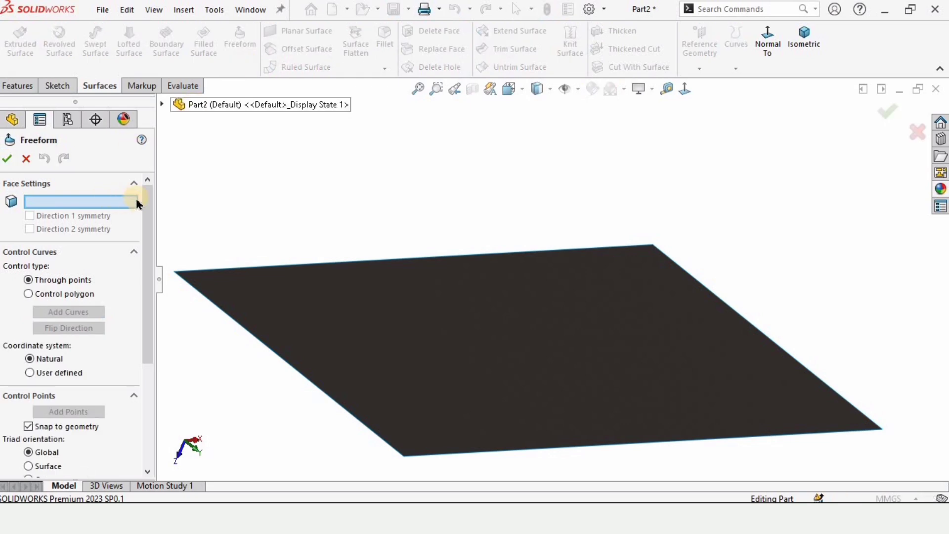
left_click_drag(149, 233, 127, 357)
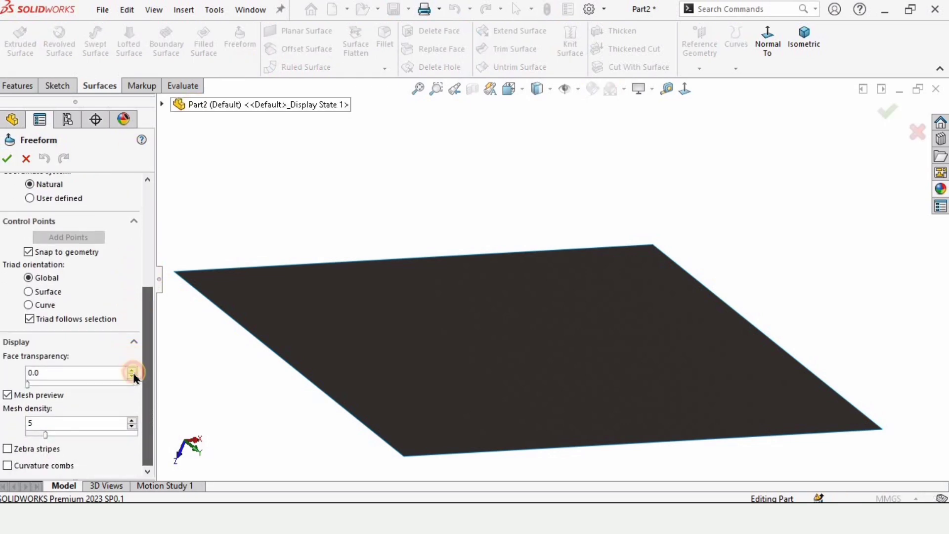
left_click(404, 330)
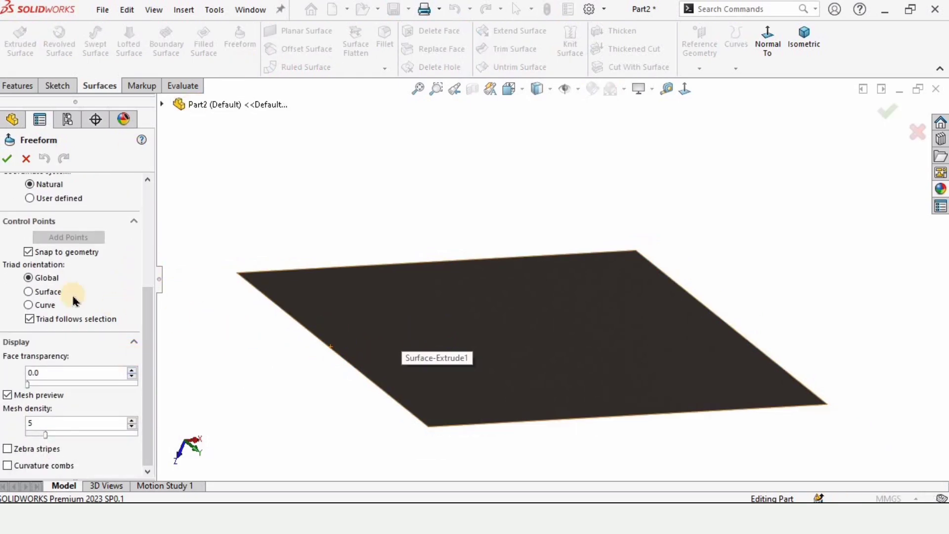
left_click(40, 292)
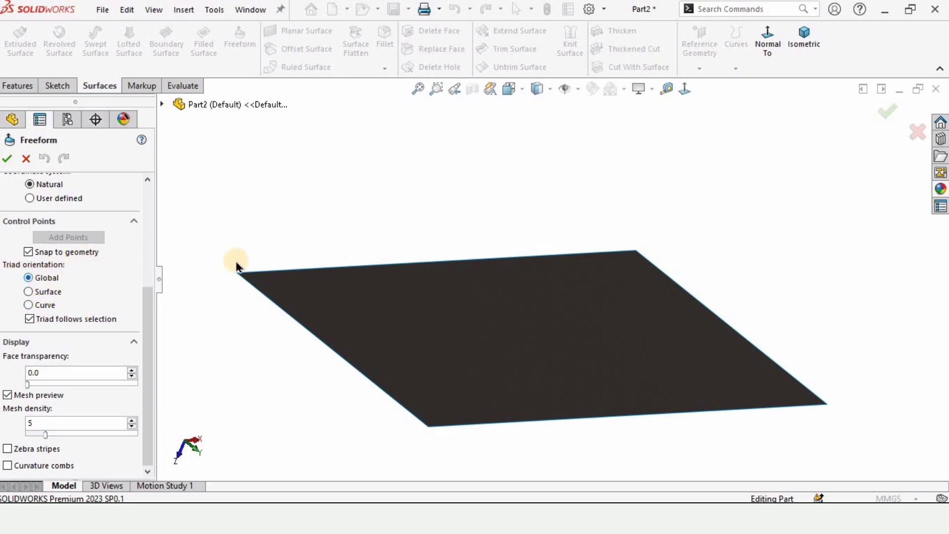
middle_click_drag(413, 296, 381, 360)
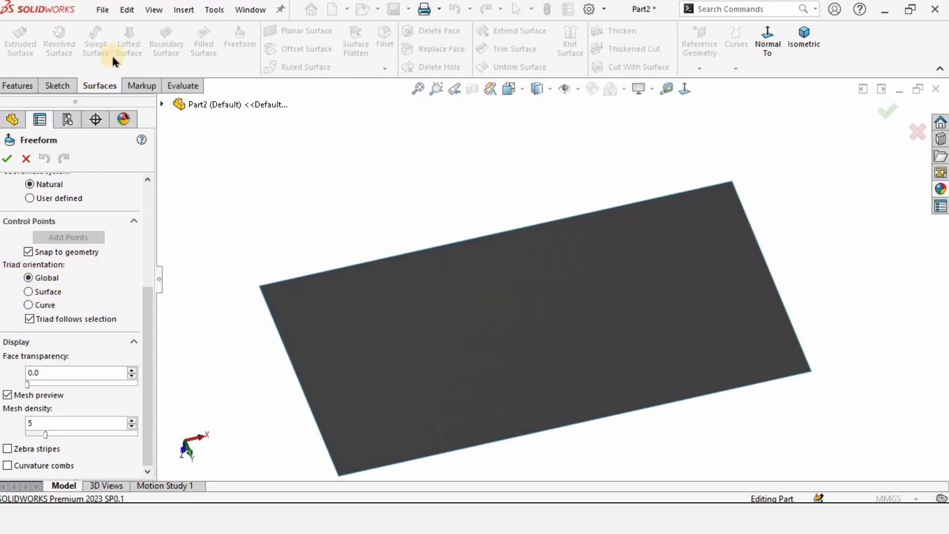
left_click(499, 287)
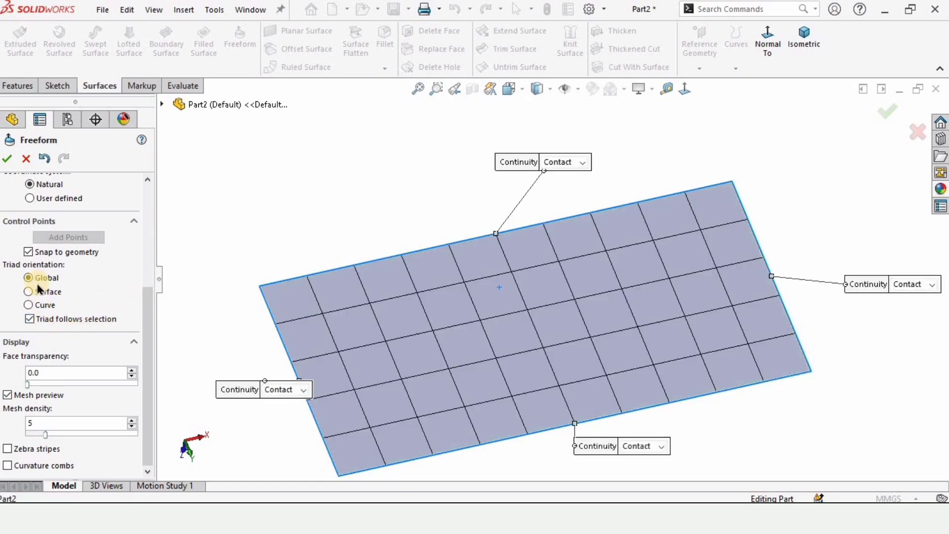
Step: Add two control curves across the face parallel to its short edges, one in each half
scroll(73, 255, "up", 3)
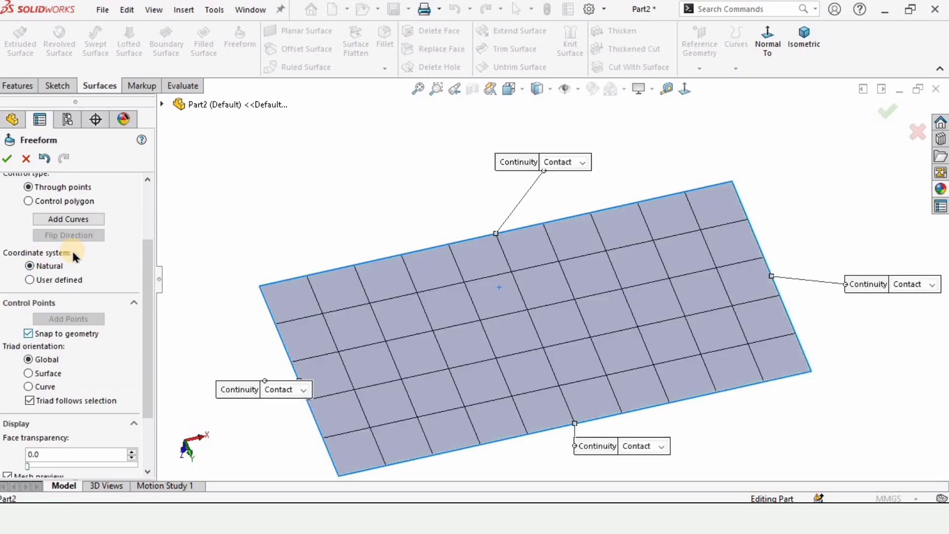
left_click(67, 219)
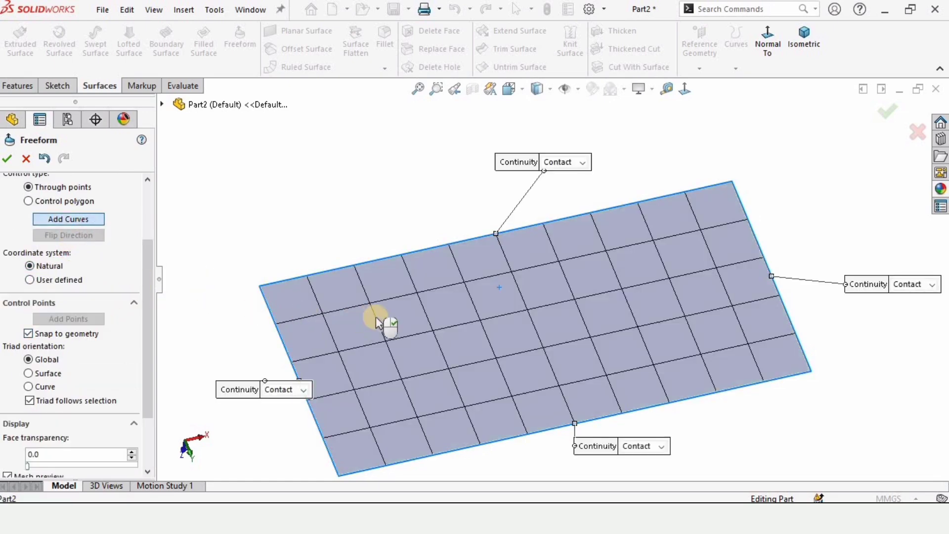
left_click(423, 324)
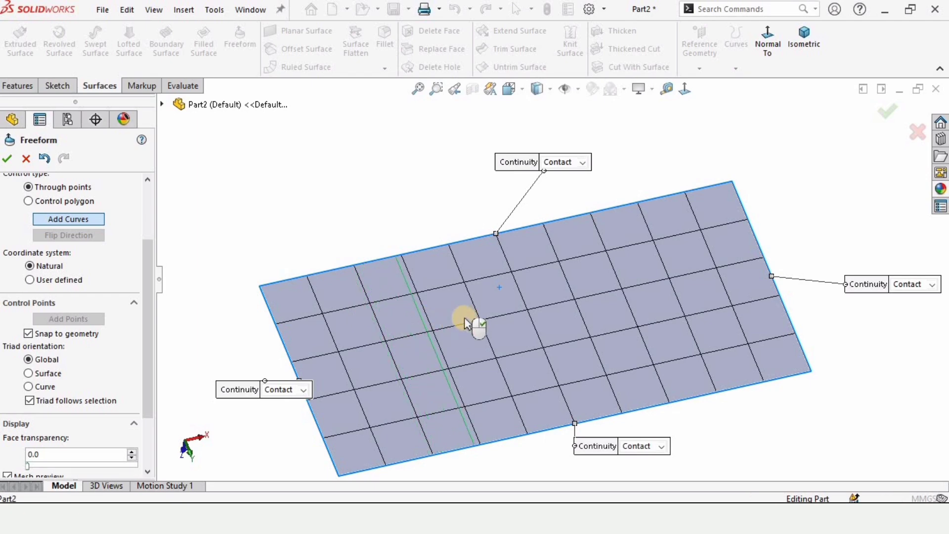
left_click(652, 290)
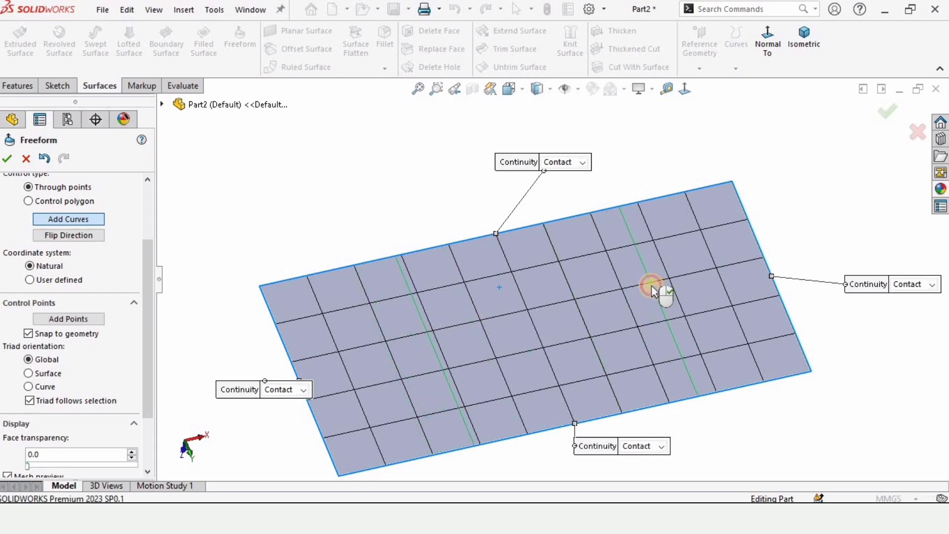
Step: Place three control points along the control curve nearer the positive X end of the face
left_click(69, 318)
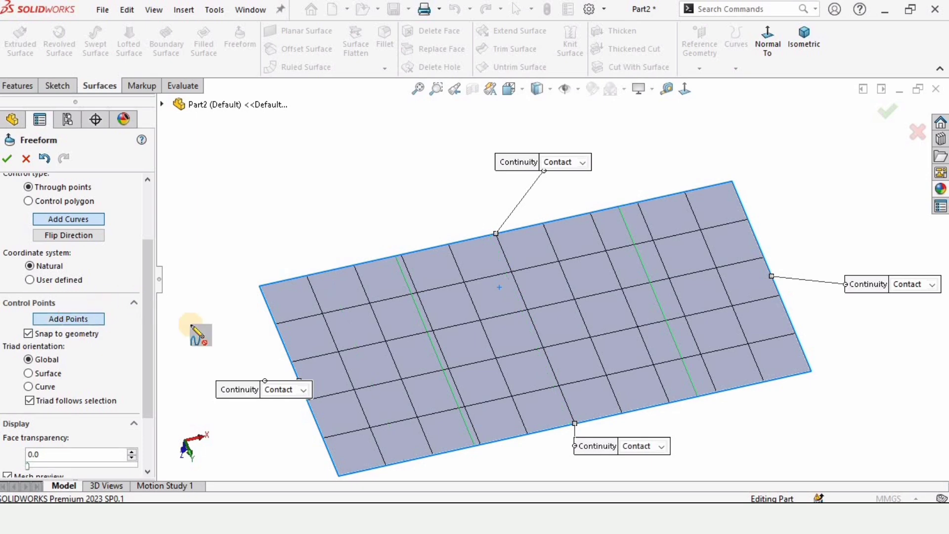
left_click(668, 327)
left_click(652, 289)
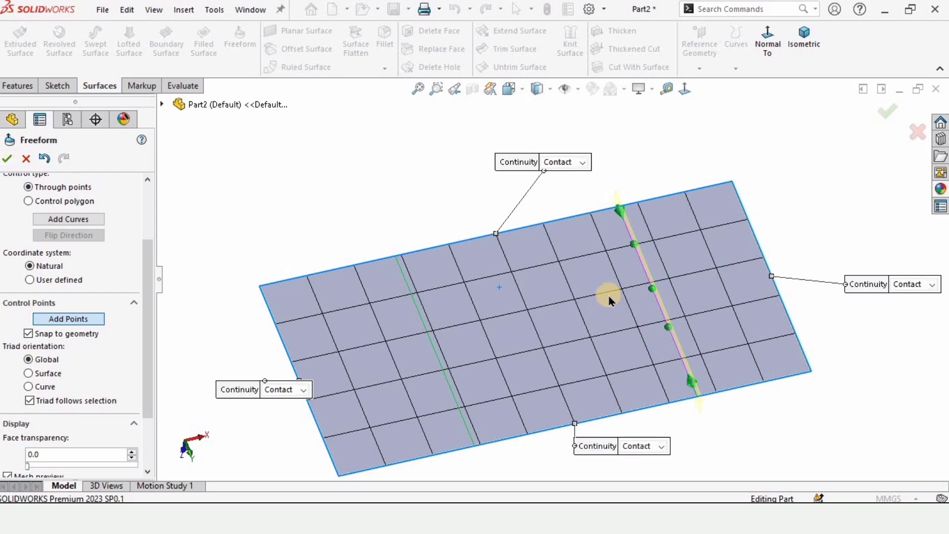
Step: Bend the control curve into a double wave by raising its two outer control points and slightly raising the middle one
middle_click_drag(615, 276, 625, 253)
scroll(630, 300, "down", 3)
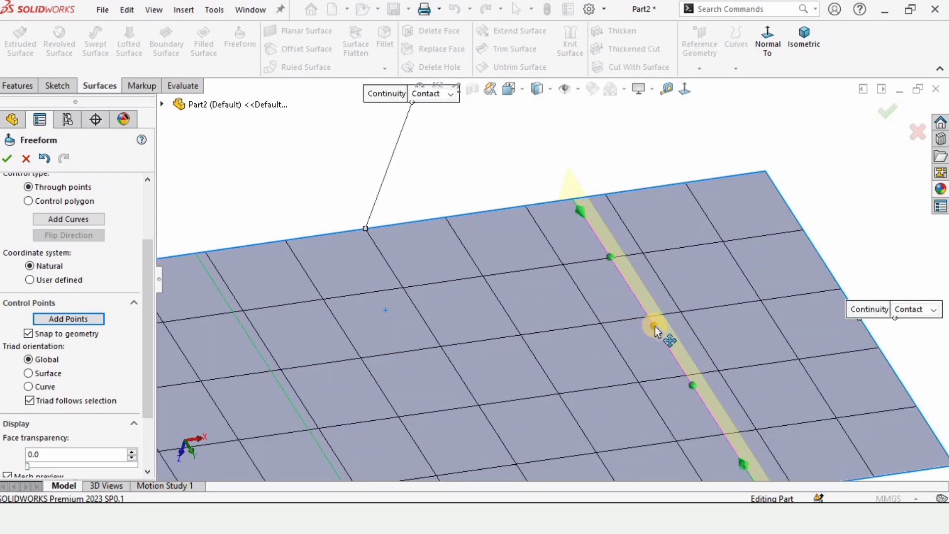
left_click(693, 386)
left_click_drag(693, 386, 706, 377)
left_click(610, 257)
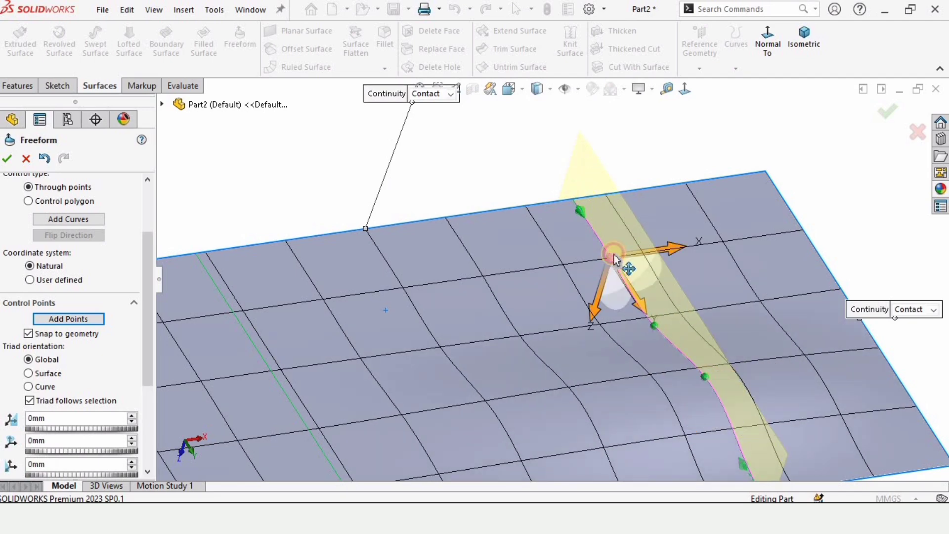
left_click_drag(609, 257, 627, 246)
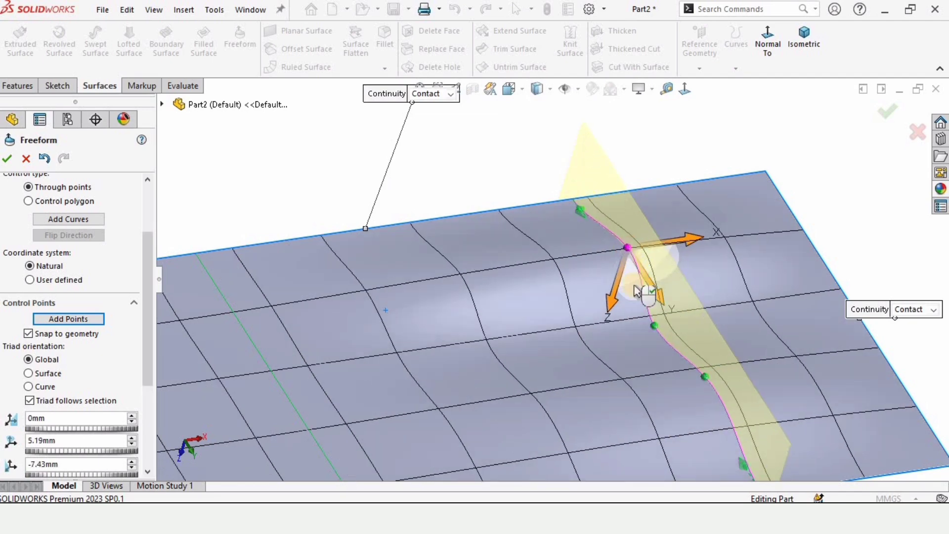
left_click(654, 326)
mouse_move(655, 326)
left_mouse_down()
mouse_move(664, 322)
mouse_move(656, 327)
left_mouse_up()
Step: Pull the tangent handle at one end of the wavy control curve by about 3.46 mm in Y and 4.3 mm in Z
scroll(676, 374, "up", 2)
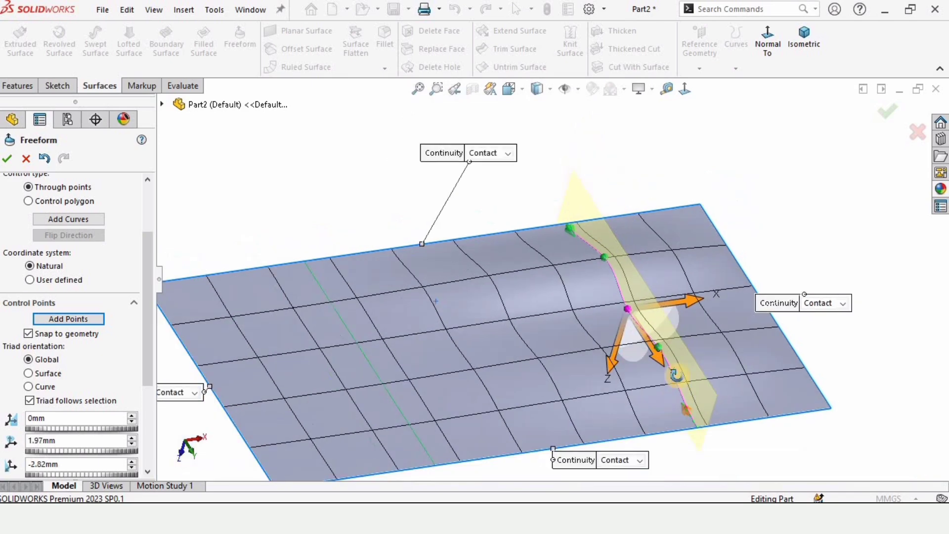
middle_click_drag(676, 375, 696, 403)
scroll(695, 401, "down", 3)
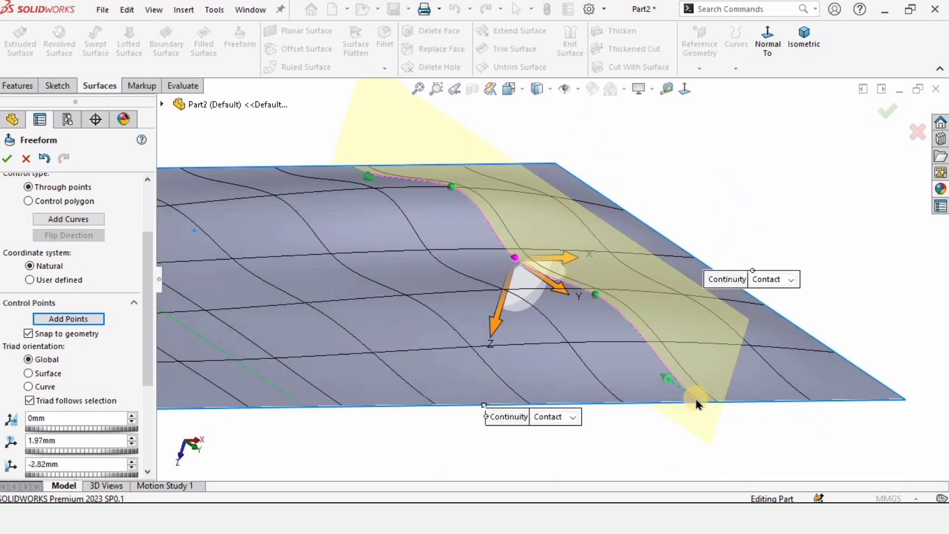
left_click(672, 379)
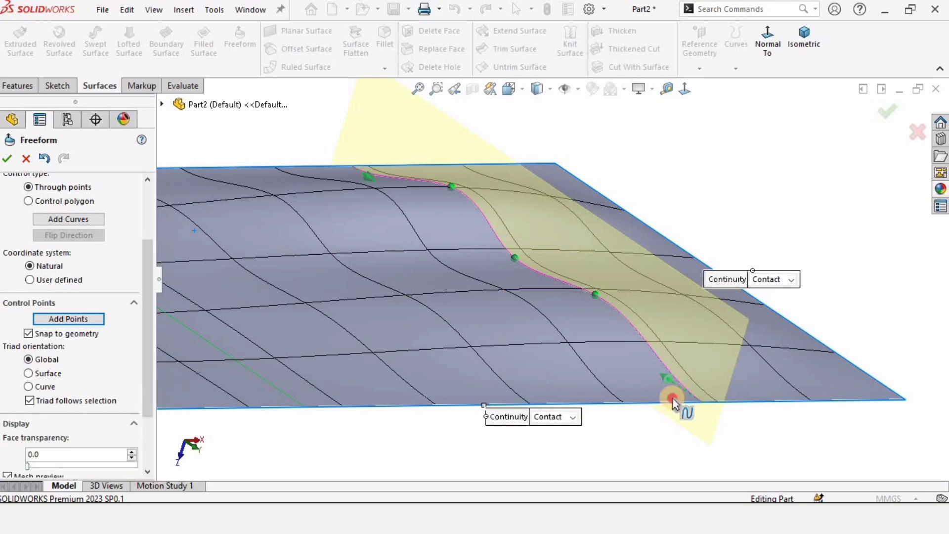
middle_click_drag(667, 397, 562, 407)
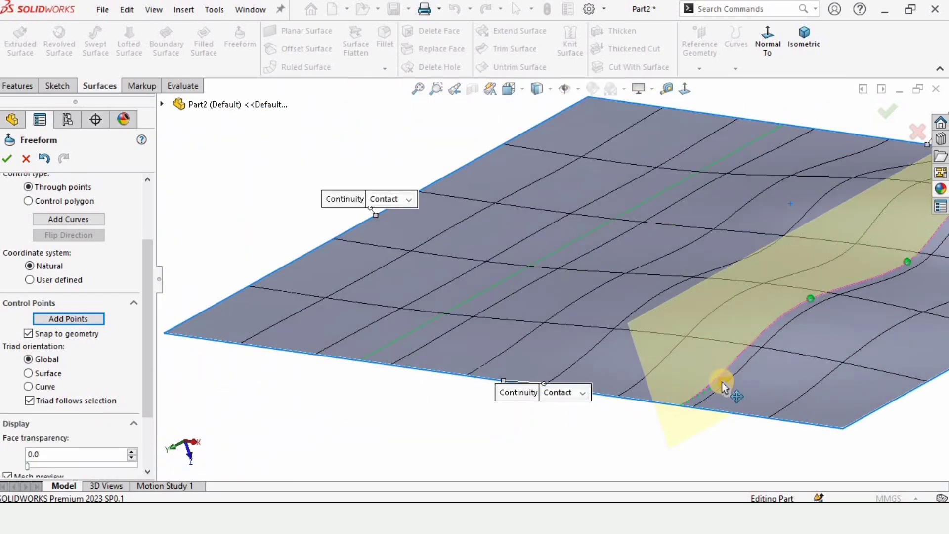
left_click_drag(717, 378, 717, 406)
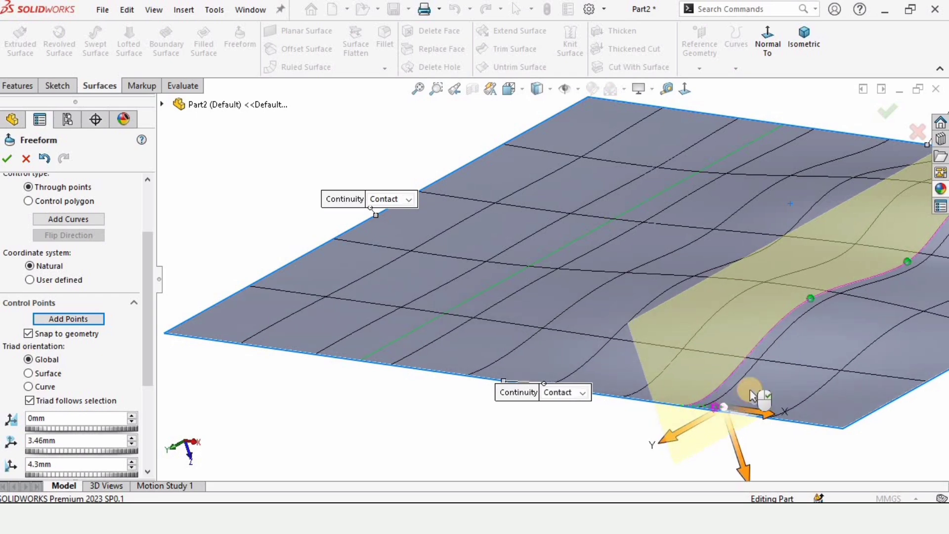
Step: Adjust the tangent handle at the opposite end of the wavy control curve
scroll(752, 396, "down", 3)
middle_click_drag(777, 312, 663, 350)
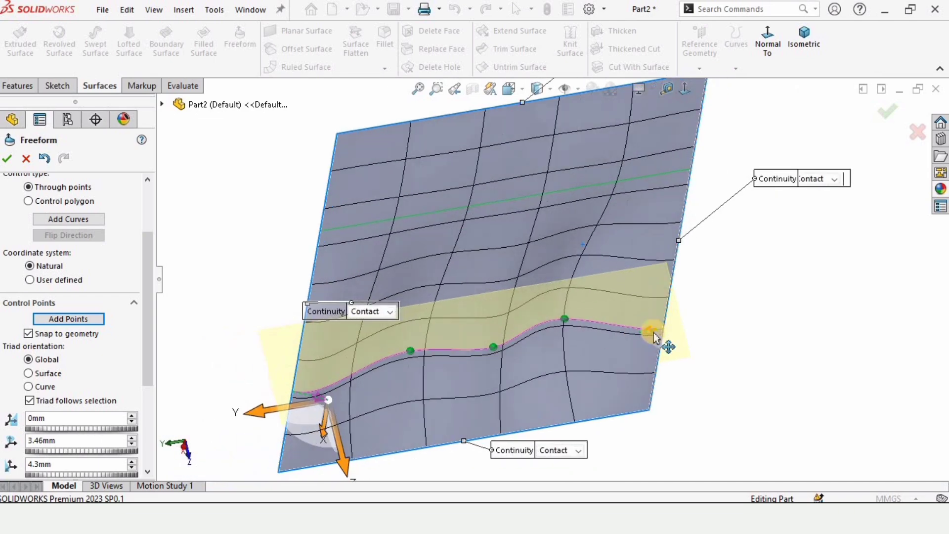
scroll(664, 330, "up", 3)
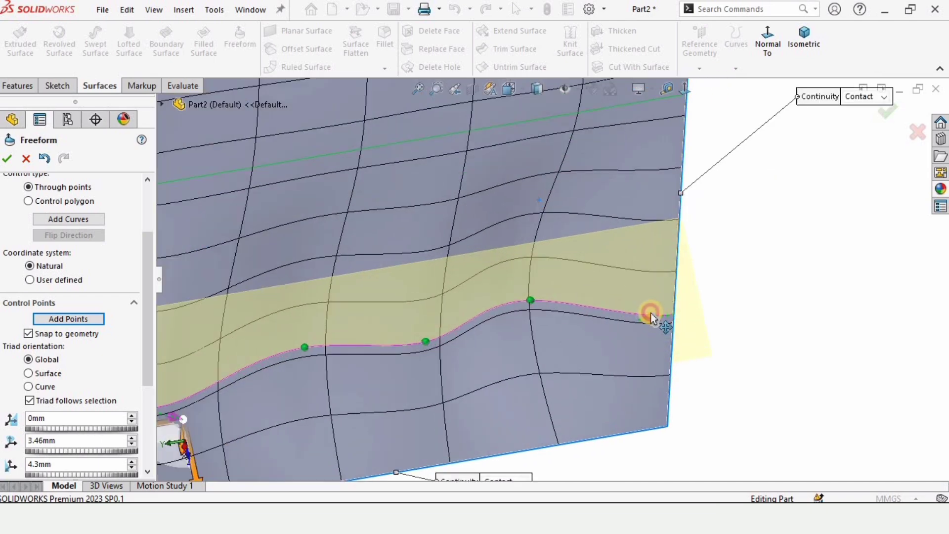